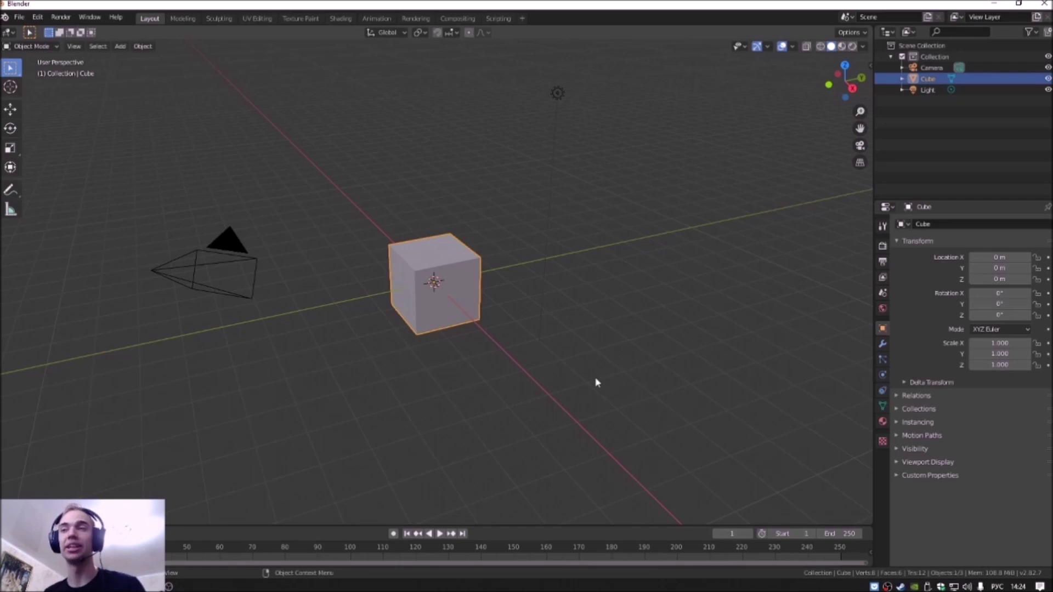
# - Delete the default cube and add a Suzanne monkey head mesh in its place
pyautogui.moveTo(470, 306); pyautogui.dragTo(468, 317, button='middle')
pyautogui.press('x')
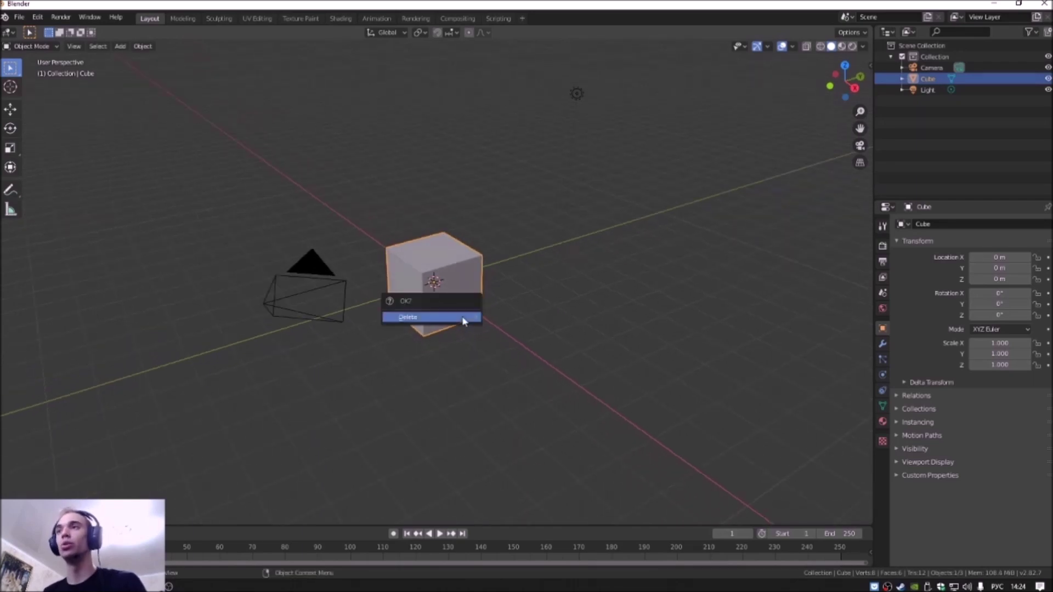
pyautogui.click(462, 318)
pyautogui.click(120, 46)
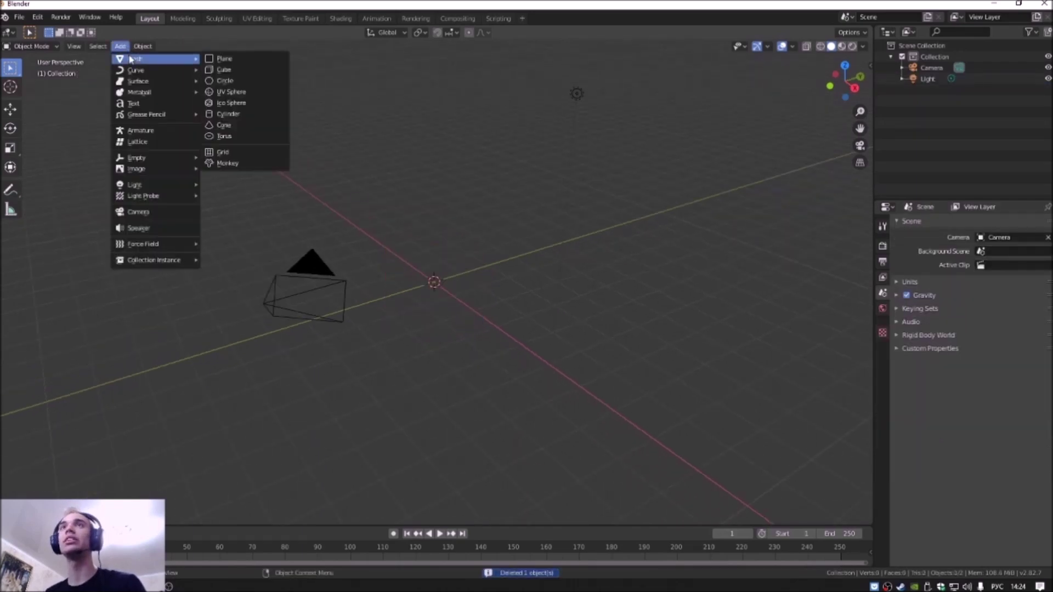
pyautogui.click(230, 163)
# - Orbit and zoom around Suzanne to inspect her front, top and three-quarter views
pyautogui.moveTo(527, 268)
pyautogui.mouseDown(button='middle')
pyautogui.moveTo(470, 306)
pyautogui.moveTo(486, 249)
pyautogui.mouseUp(button='middle')
pyautogui.scroll(3, 485, 239)
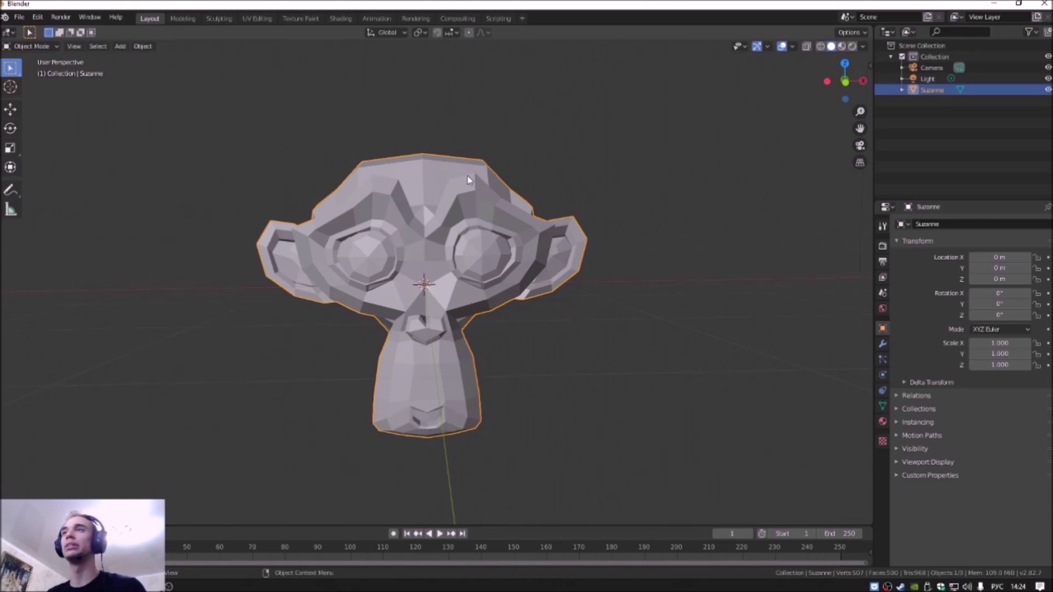
pyautogui.moveTo(526, 223)
pyautogui.mouseDown(button='middle')
pyautogui.moveTo(523, 215)
pyautogui.moveTo(412, 243)
pyautogui.mouseUp(button='middle')
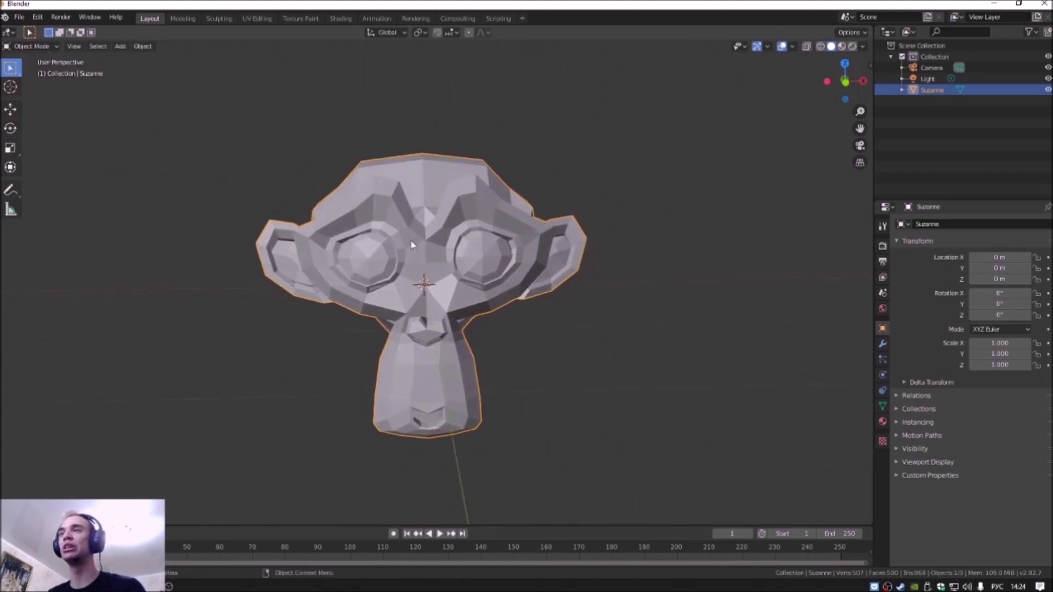
pyautogui.moveTo(389, 301); pyautogui.dragTo(494, 239, button='middle')
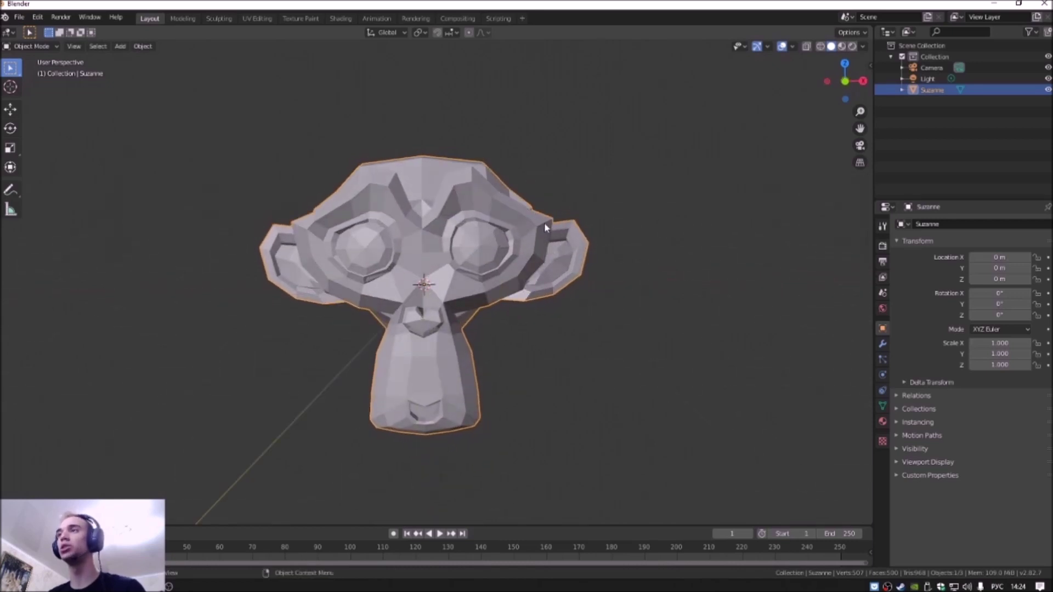
pyautogui.scroll(2, 550, 226)
pyautogui.moveTo(552, 228); pyautogui.dragTo(594, 213, button='middle')
pyautogui.moveTo(614, 164)
pyautogui.mouseDown(button='middle')
pyautogui.moveTo(565, 173)
pyautogui.moveTo(512, 116)
pyautogui.mouseUp(button='middle')
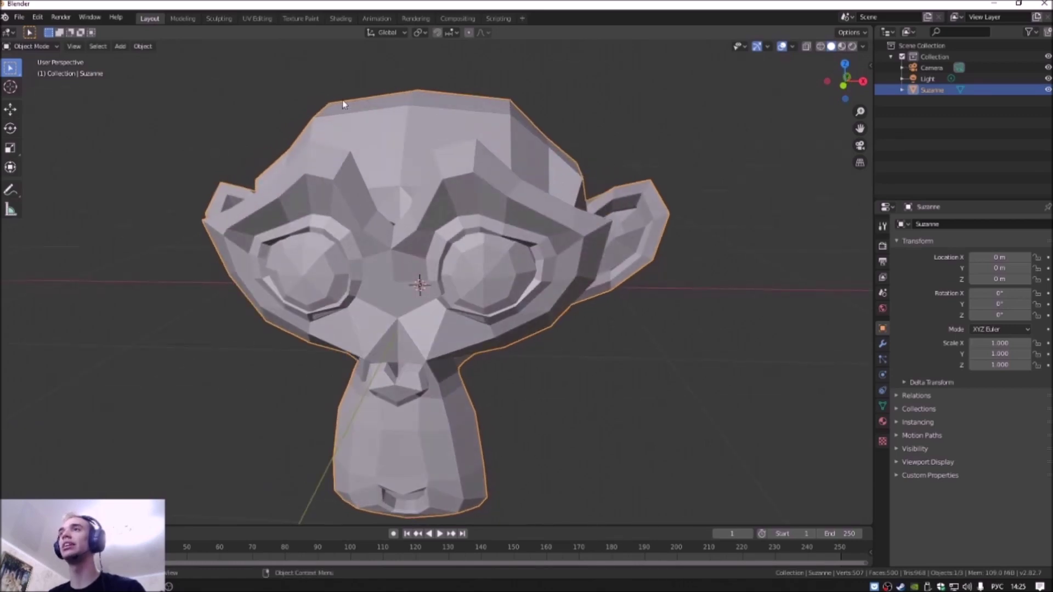
pyautogui.scroll(-3, 453, 235)
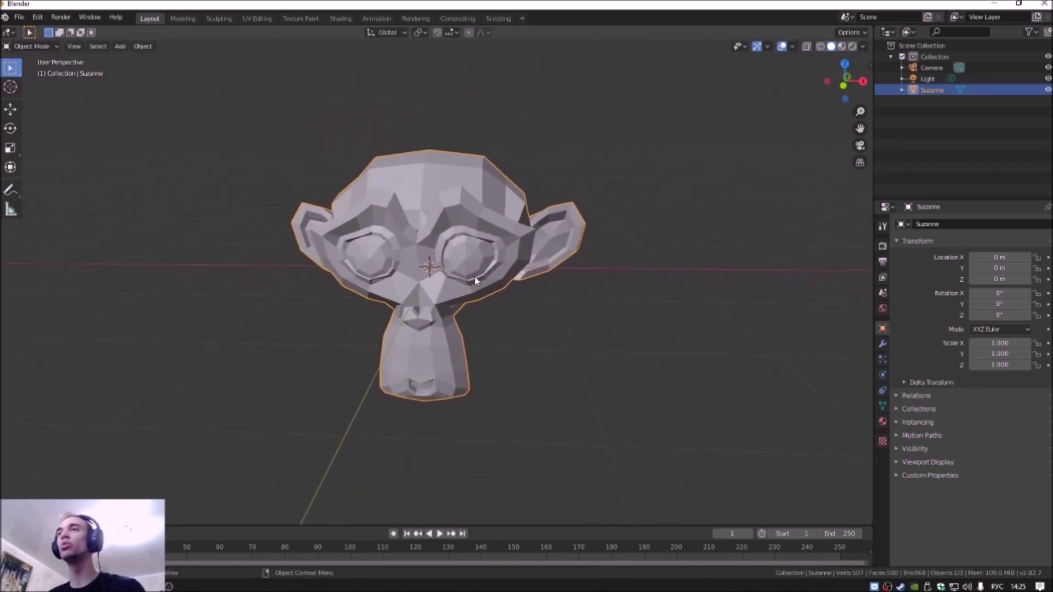
pyautogui.scroll(1, 480, 253)
pyautogui.scroll(1, 473, 264)
pyautogui.moveTo(474, 264); pyautogui.dragTo(461, 268, button='middle')
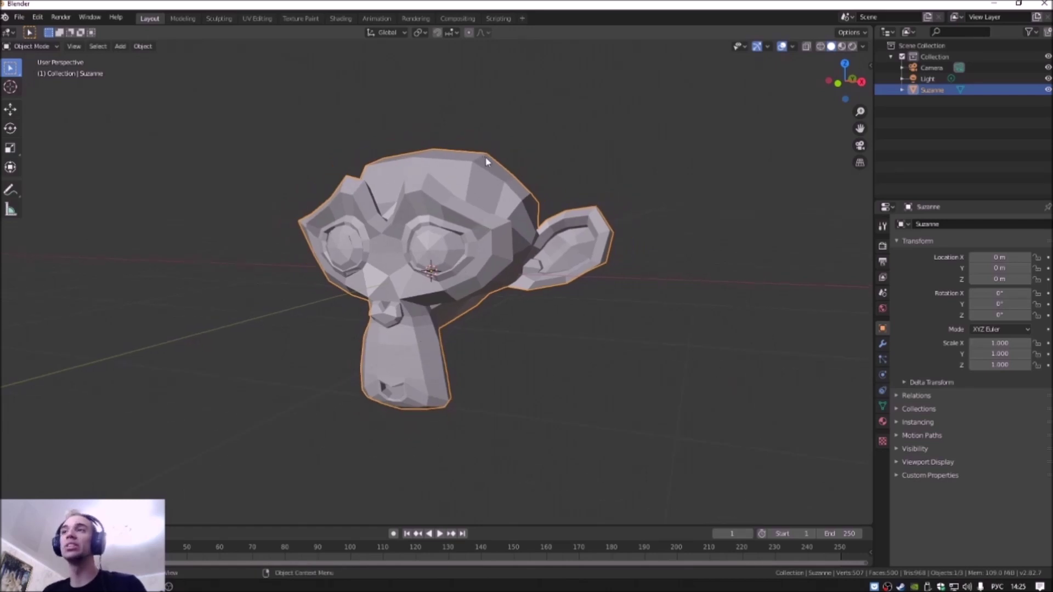
# - Add a Subdivision Surface modifier to Suzanne from the Modifier properties tab
pyautogui.click(882, 344)
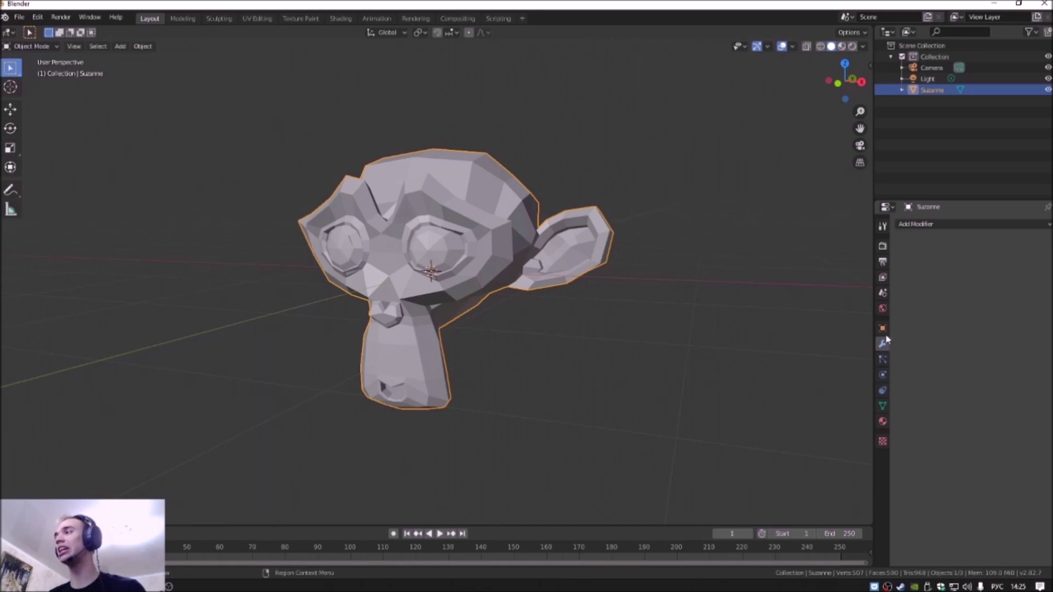
pyautogui.click(914, 226)
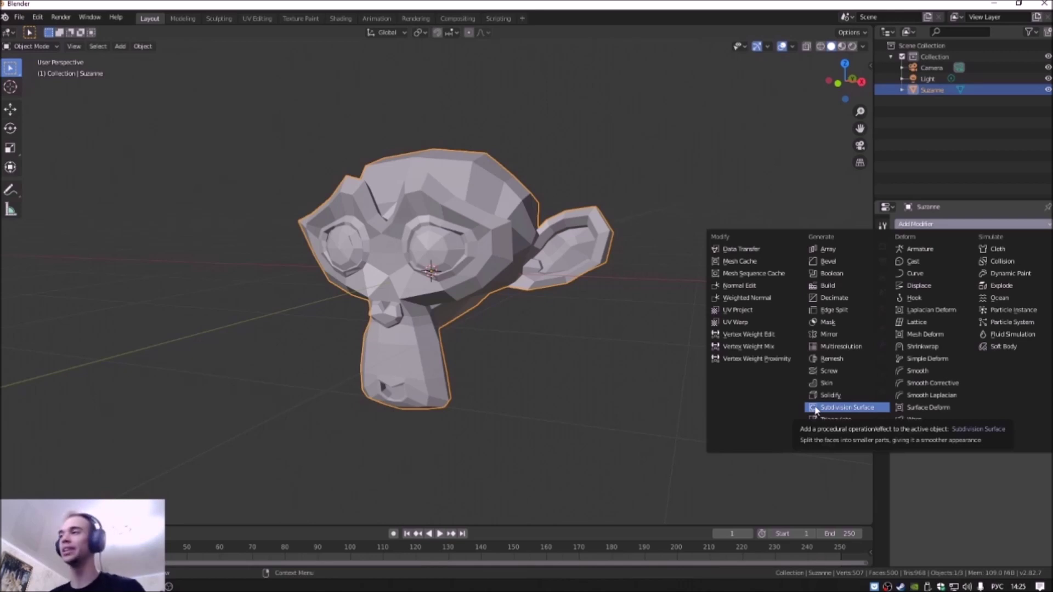
pyautogui.click(814, 409)
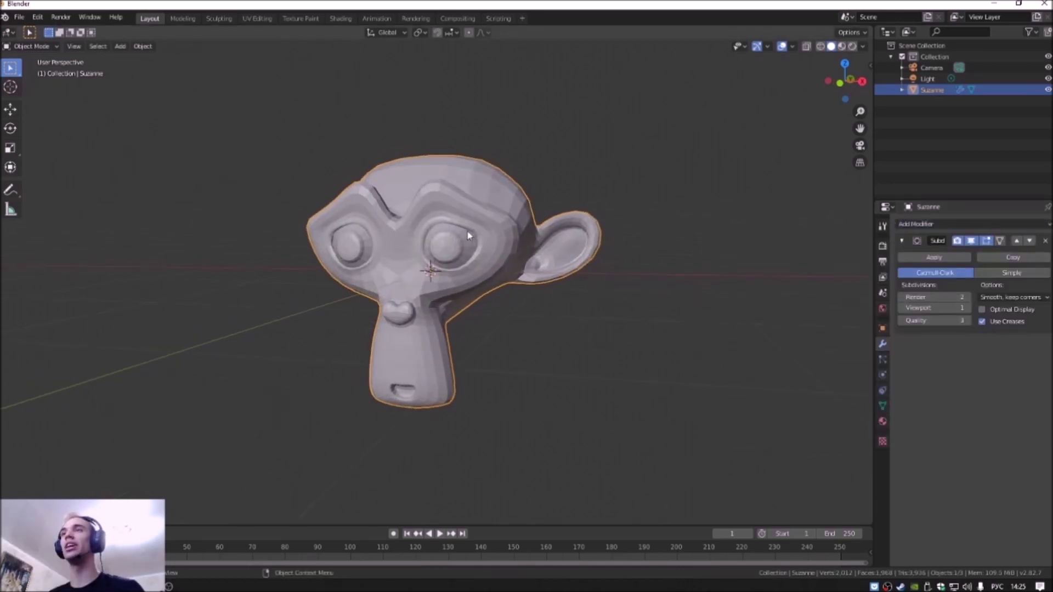
pyautogui.moveTo(470, 234)
pyautogui.mouseDown(button='middle')
pyautogui.moveTo(501, 236)
pyautogui.moveTo(472, 199)
pyautogui.mouseUp(button='middle')
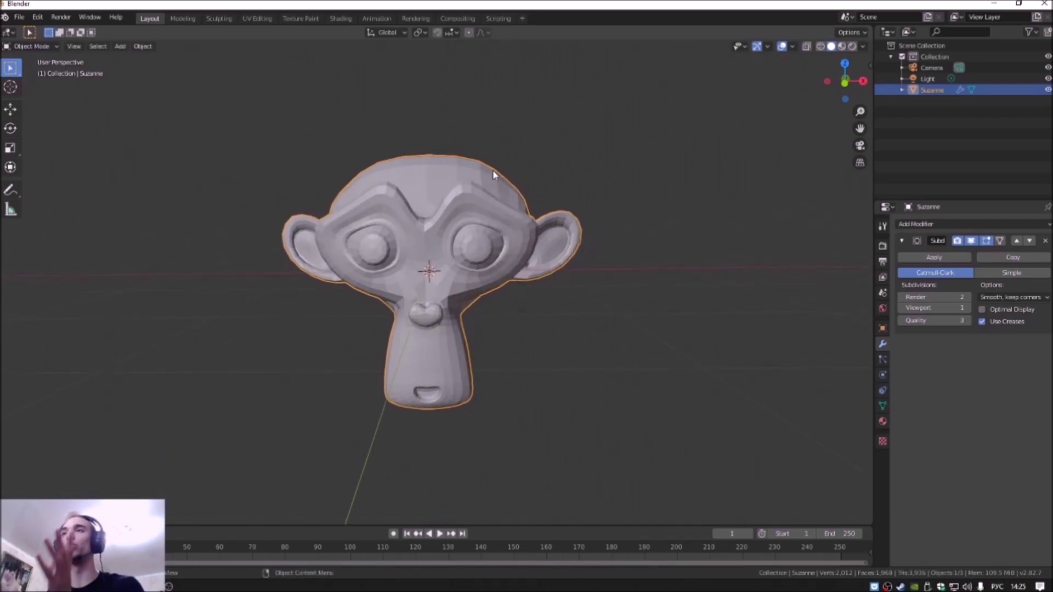
pyautogui.moveTo(493, 222)
pyautogui.mouseDown(button='middle')
pyautogui.moveTo(458, 244)
pyautogui.moveTo(548, 252)
pyautogui.mouseUp(button='middle')
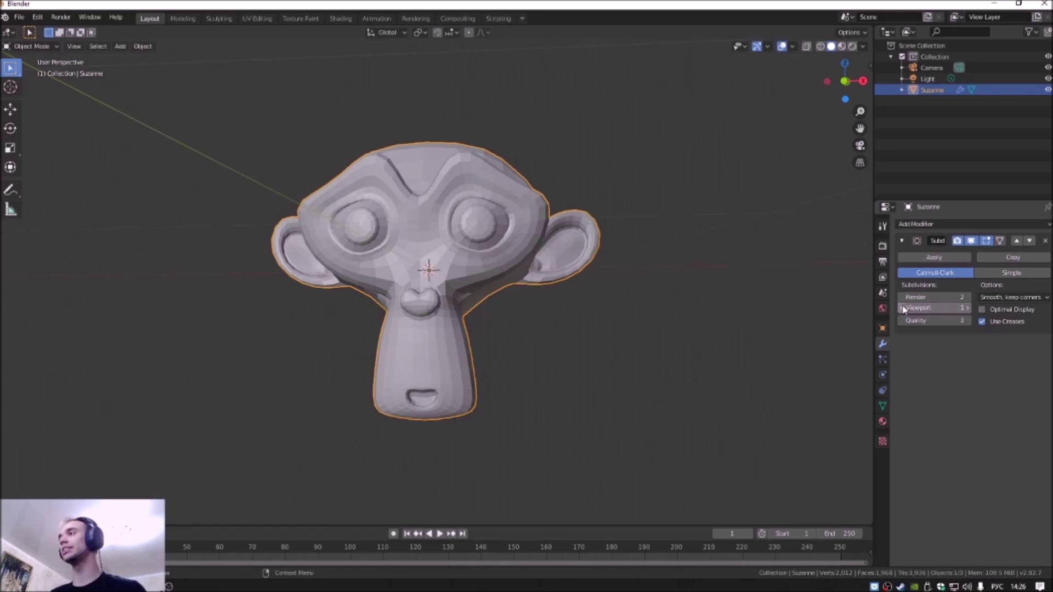
pyautogui.click(902, 309)
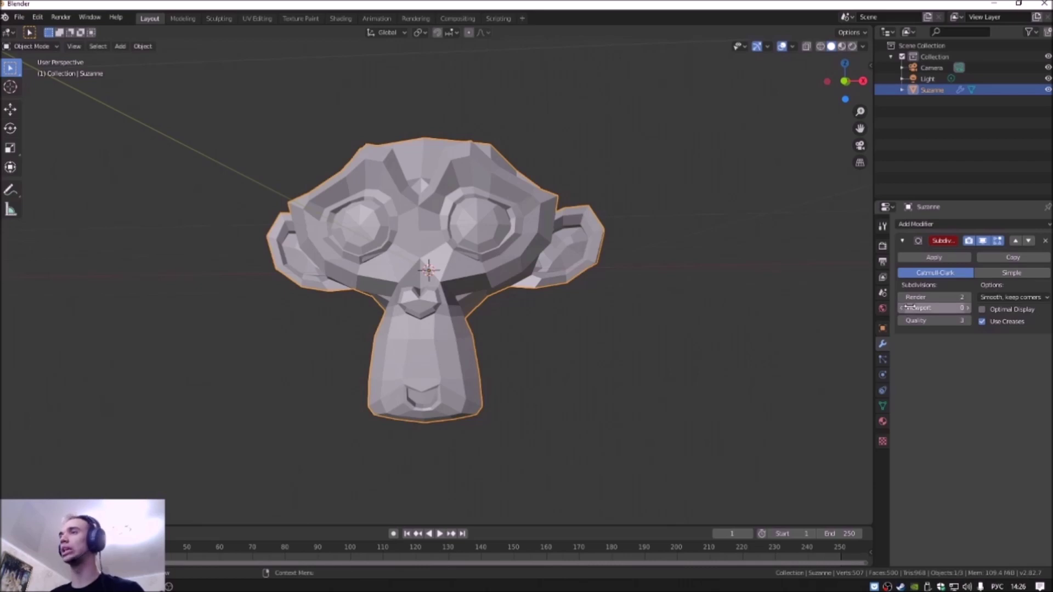
# - Raise Suzanne's viewport subdivision level step by step from 1 up to 3
pyautogui.click(969, 309)
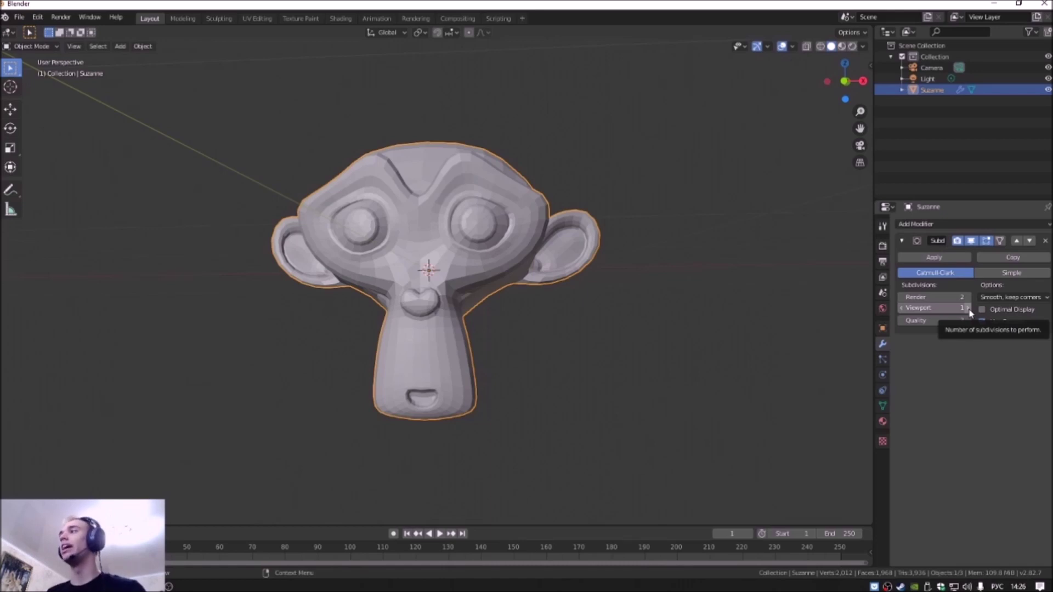
pyautogui.click(969, 309)
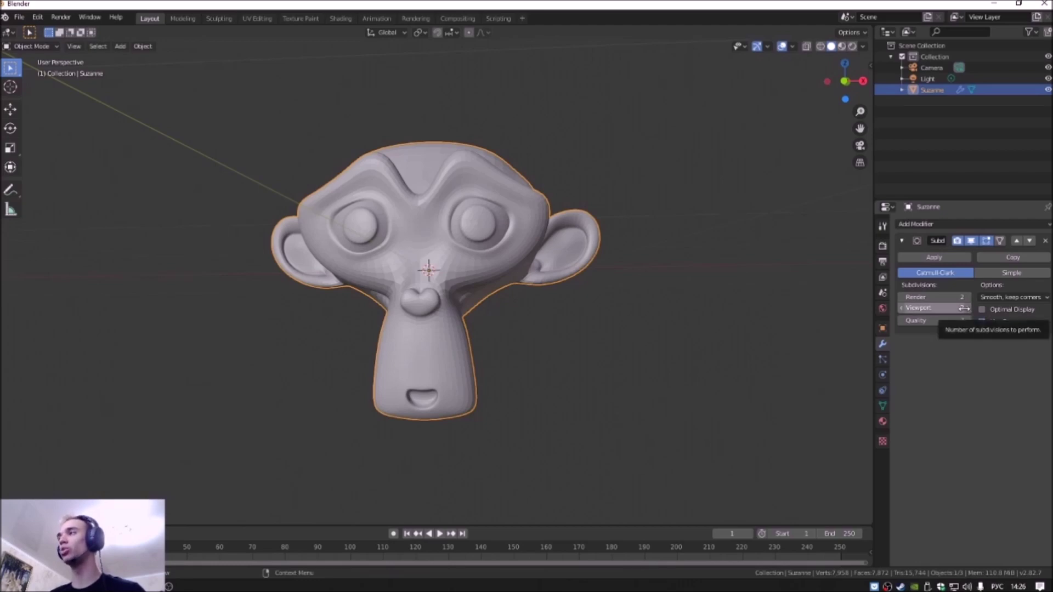
pyautogui.click(968, 309)
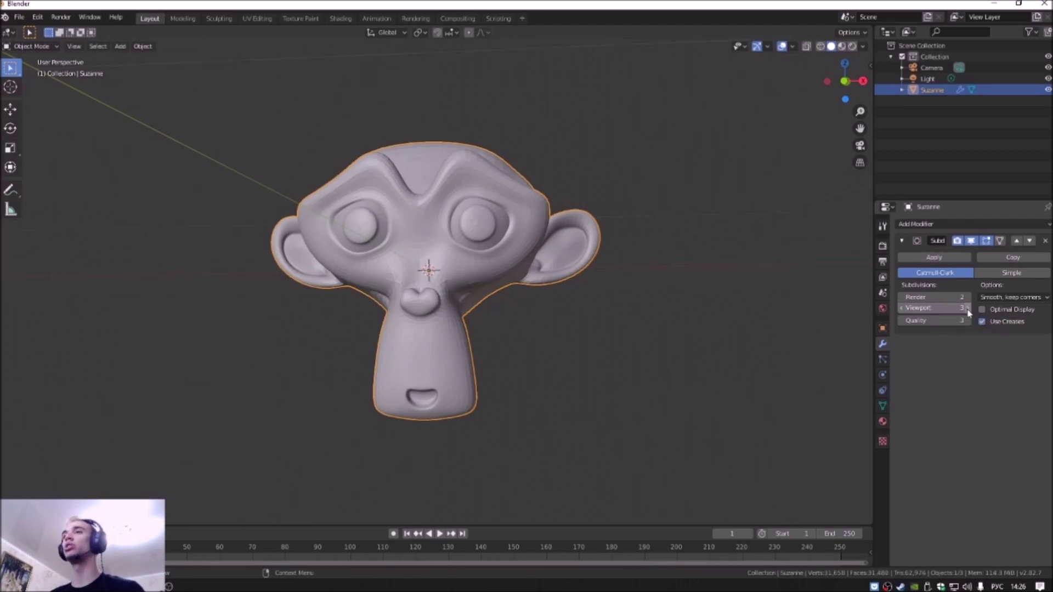
pyautogui.scroll(5, 458, 234)
pyautogui.scroll(-5, 465, 244)
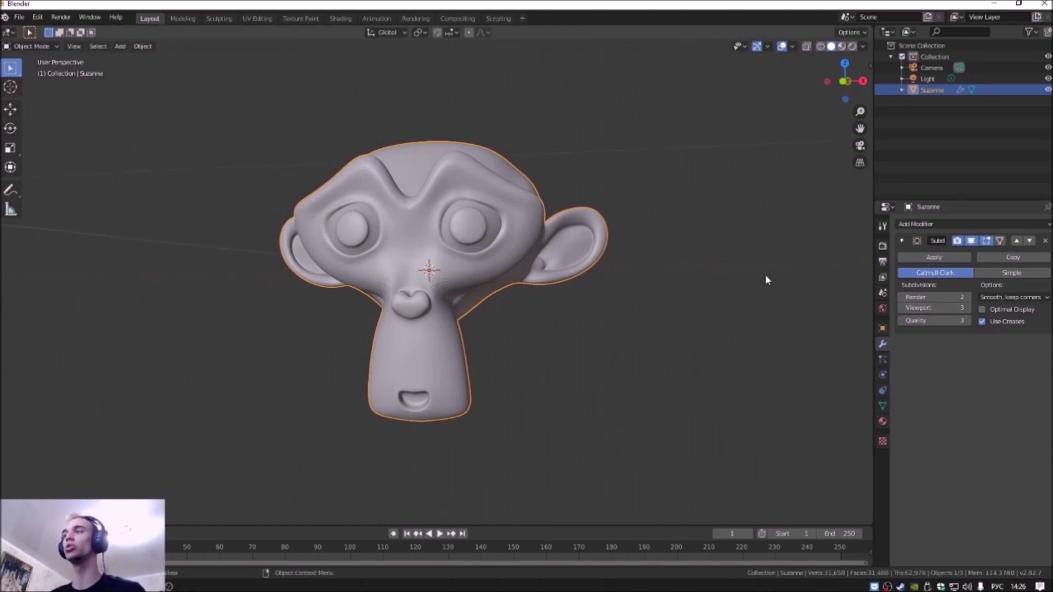
# - Toggle the viewport subdivision level between 0 and 3 to compare smoothness, ending at 2
pyautogui.click(901, 308)
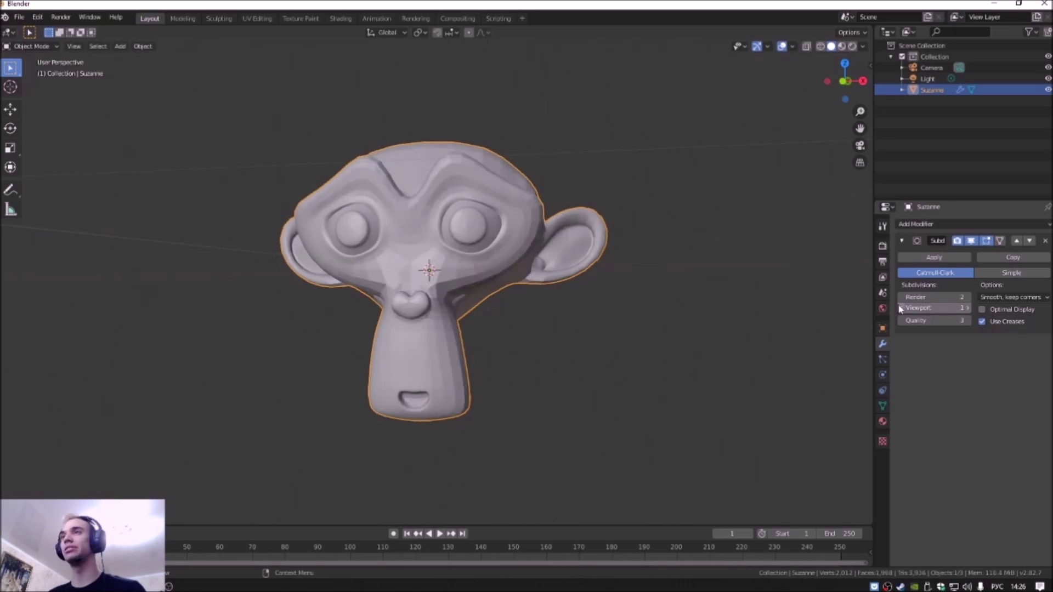
pyautogui.doubleClick(901, 308)
pyautogui.click(968, 308)
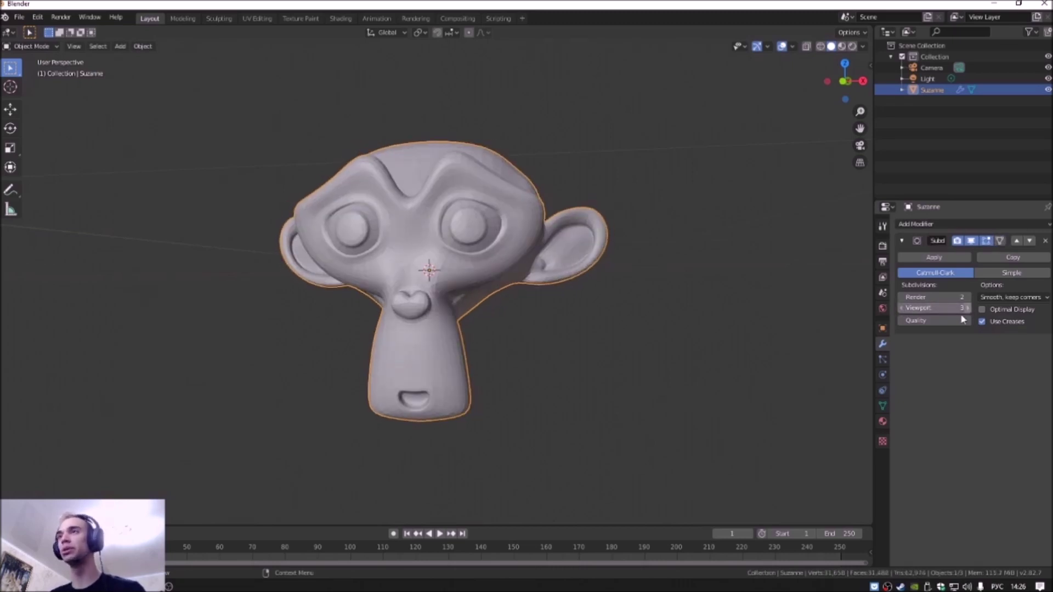
pyautogui.click(900, 308)
pyautogui.click(968, 308)
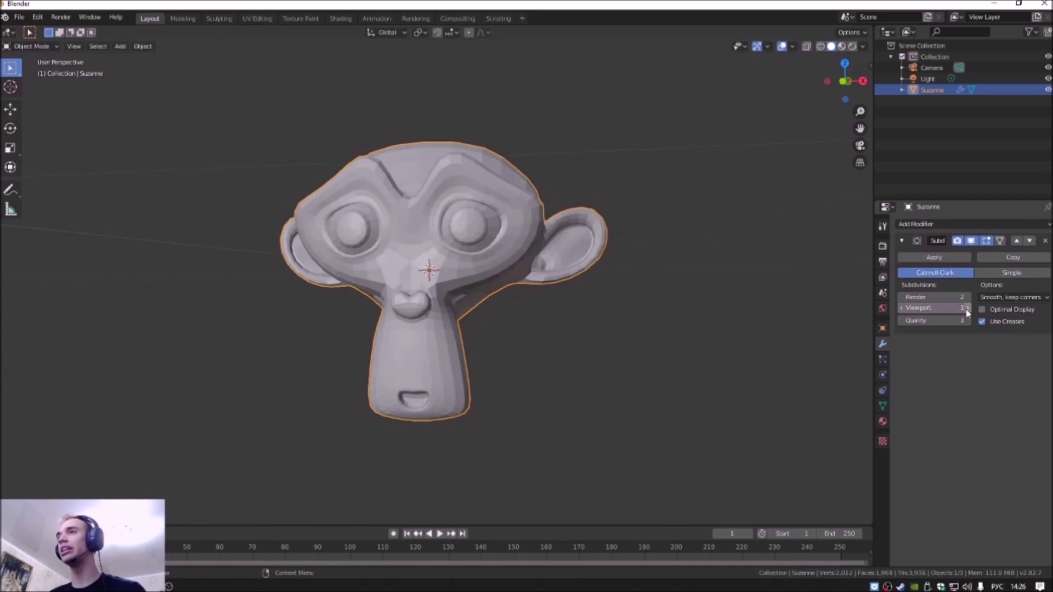
pyautogui.click(901, 308)
pyautogui.click(900, 308)
pyautogui.click(968, 309)
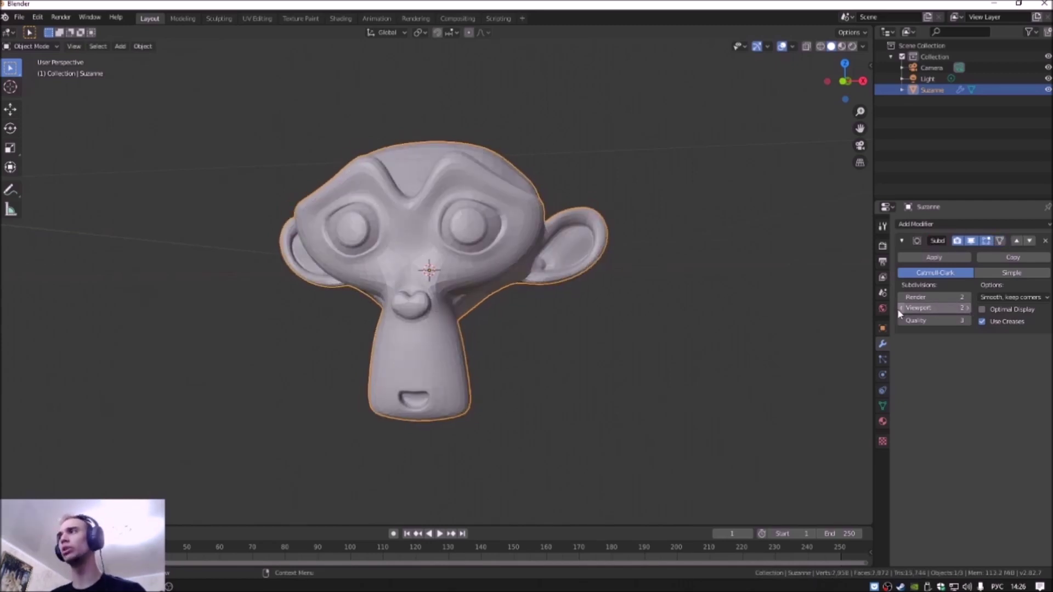
pyautogui.click(900, 308)
pyautogui.click(901, 308)
pyautogui.click(968, 310)
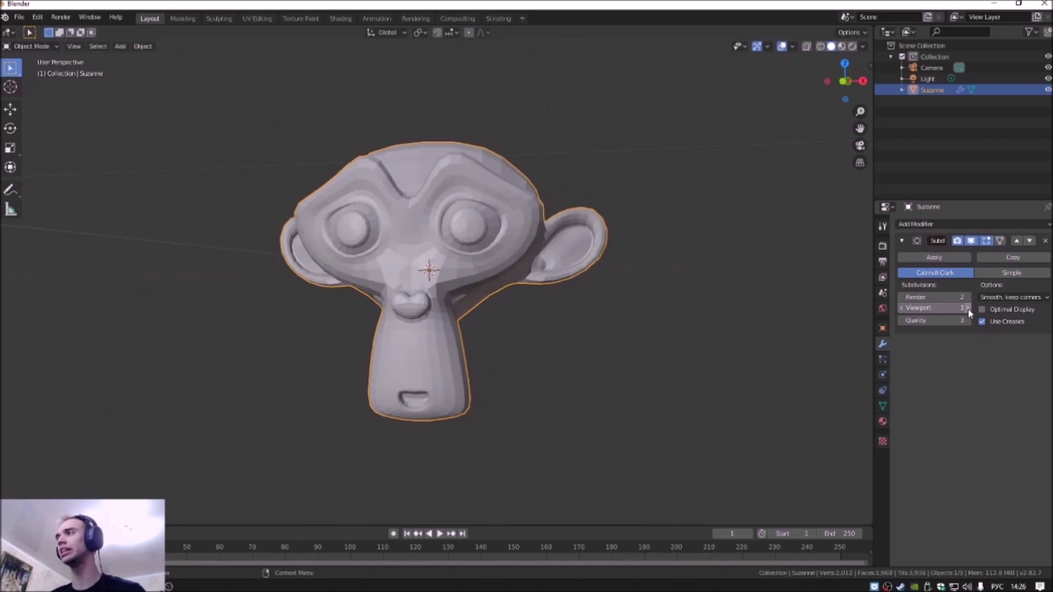
pyautogui.click(967, 308)
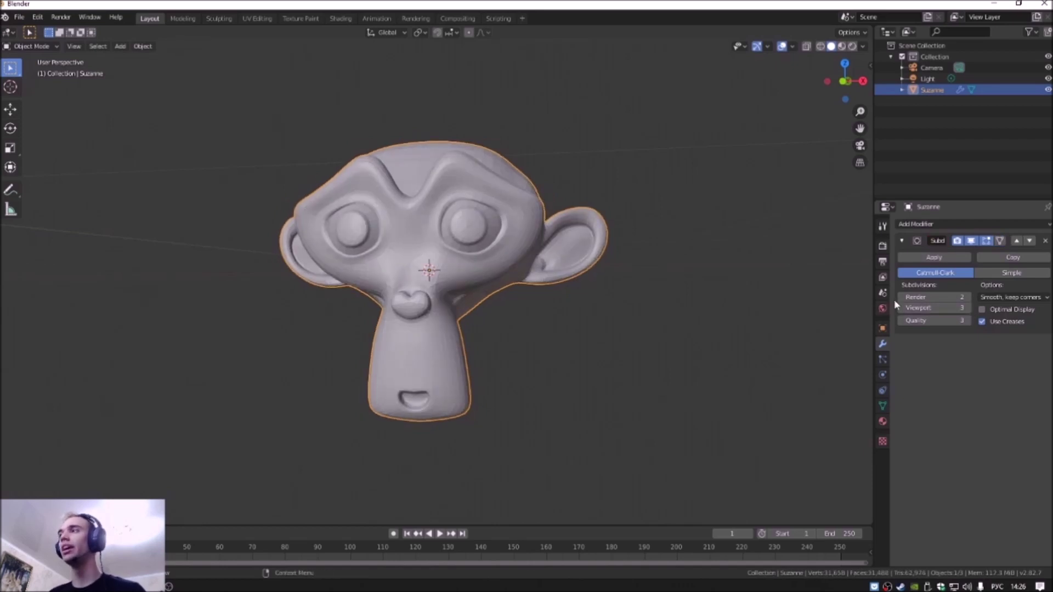
pyautogui.click(902, 308)
pyautogui.click(902, 308)
pyautogui.click(968, 308)
pyautogui.click(968, 308)
pyautogui.click(901, 308)
pyautogui.scroll(5, 520, 210)
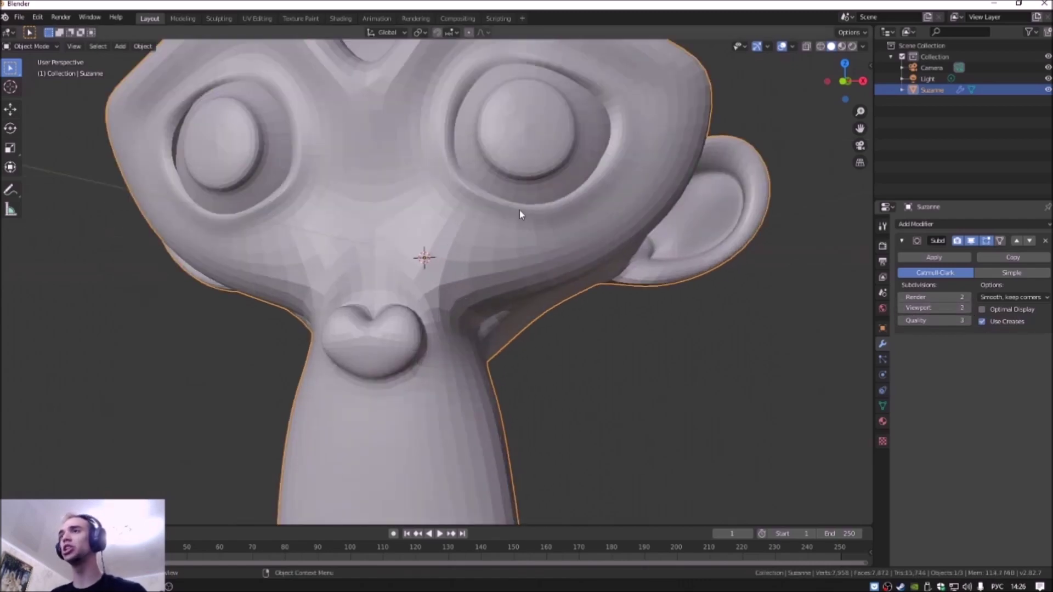
# - Cycle Suzanne's viewport subdivision level through 1, 2 and 3, then zoom out
pyautogui.click(901, 309)
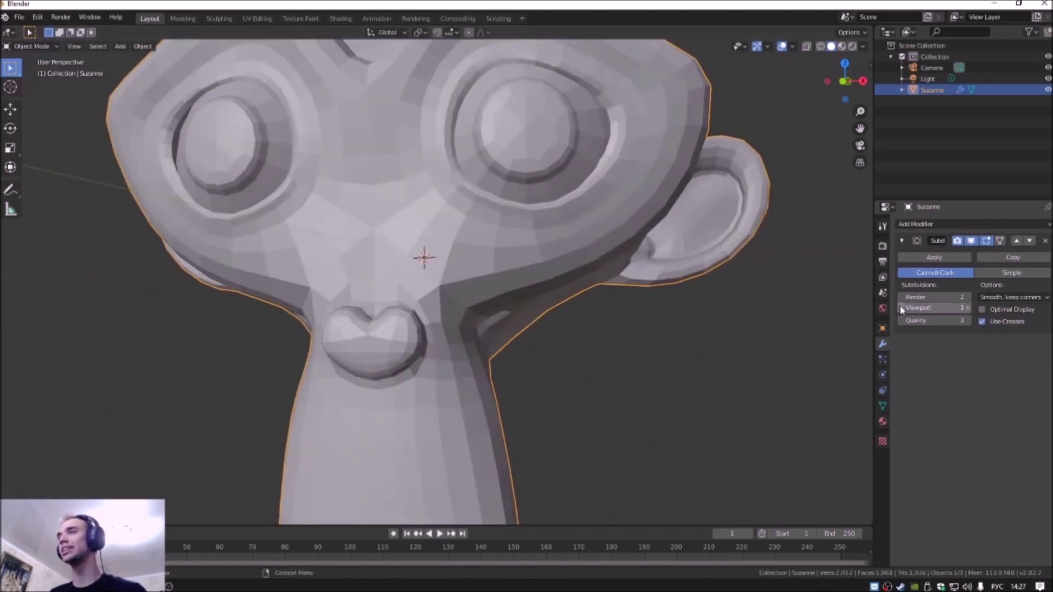
pyautogui.click(968, 309)
pyautogui.click(968, 308)
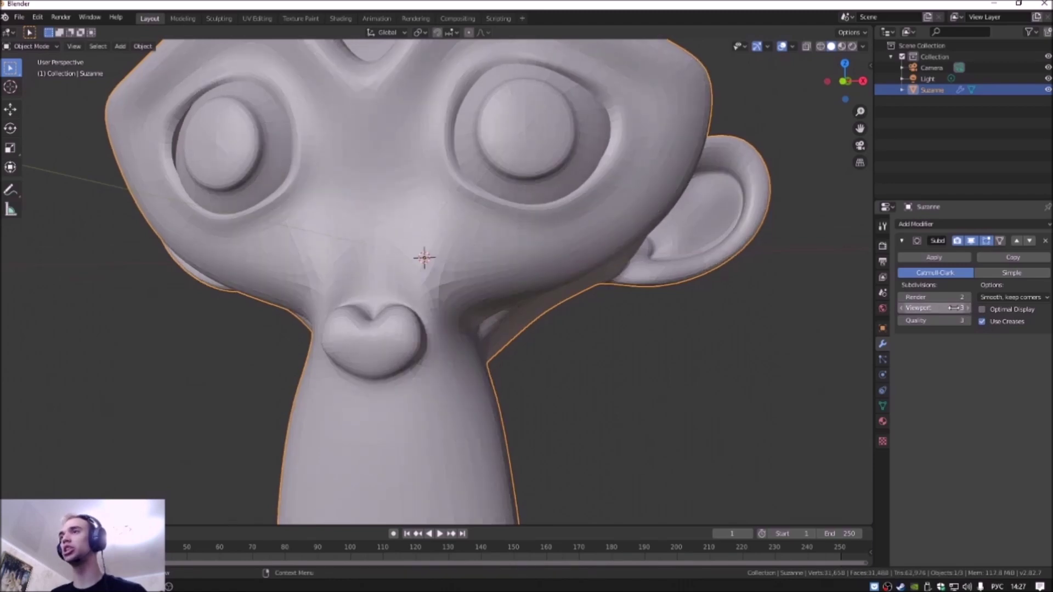
pyautogui.click(902, 308)
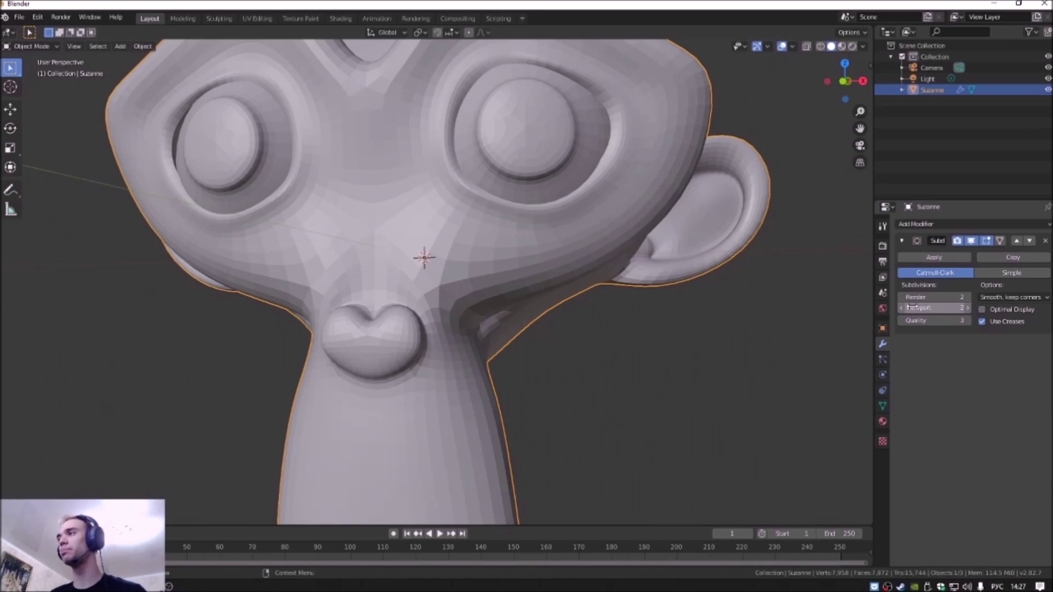
pyautogui.click(902, 309)
pyautogui.click(969, 308)
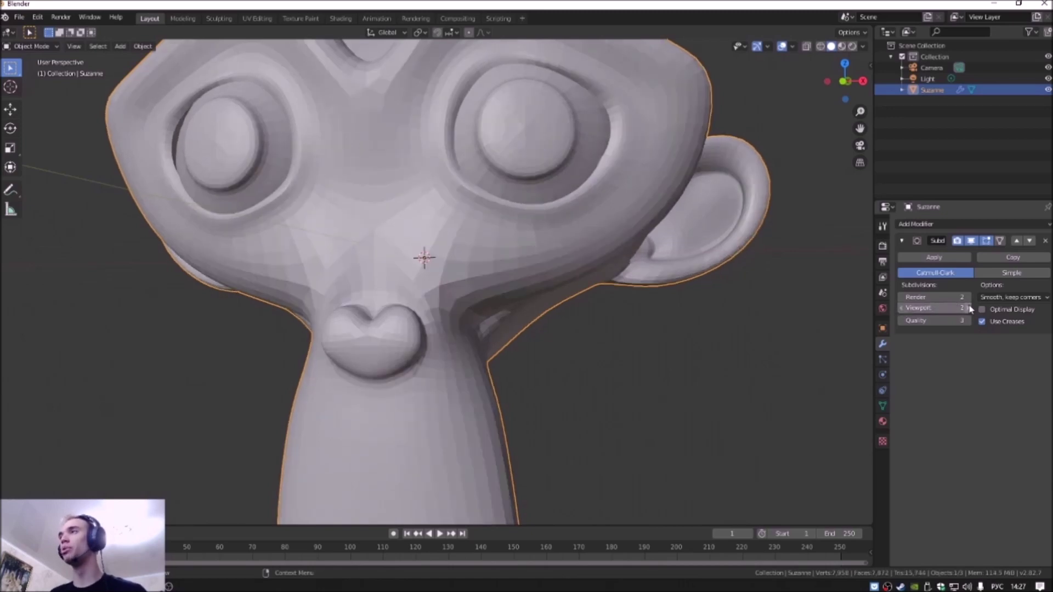
pyautogui.scroll(-5, 558, 212)
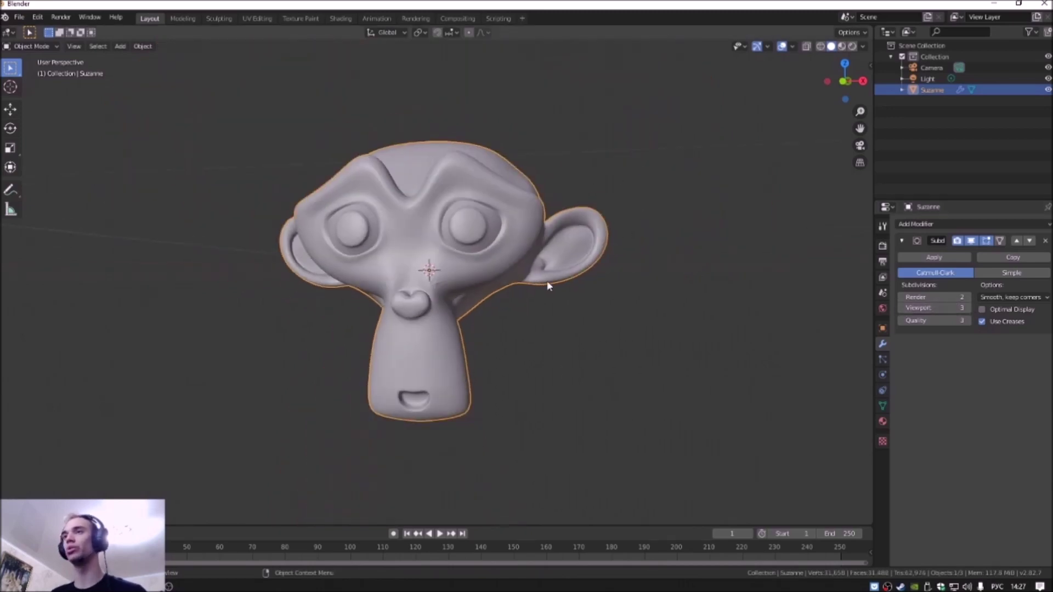
# - Raise Suzanne's viewport subdivision level to 4, then drop it back to 1
pyautogui.moveTo(818, 304)
pyautogui.mouseDown(button='middle')
pyautogui.moveTo(674, 277)
pyautogui.moveTo(585, 238)
pyautogui.moveTo(609, 242)
pyautogui.mouseUp(button='middle')
pyautogui.scroll(3, 641, 272)
pyautogui.scroll(-3, 641, 272)
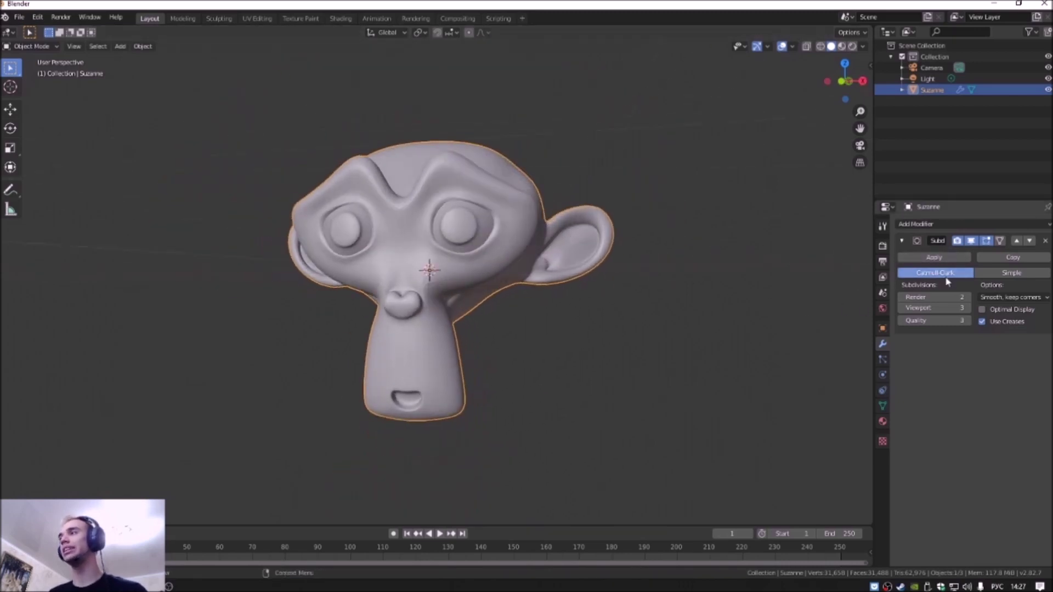
pyautogui.click(968, 308)
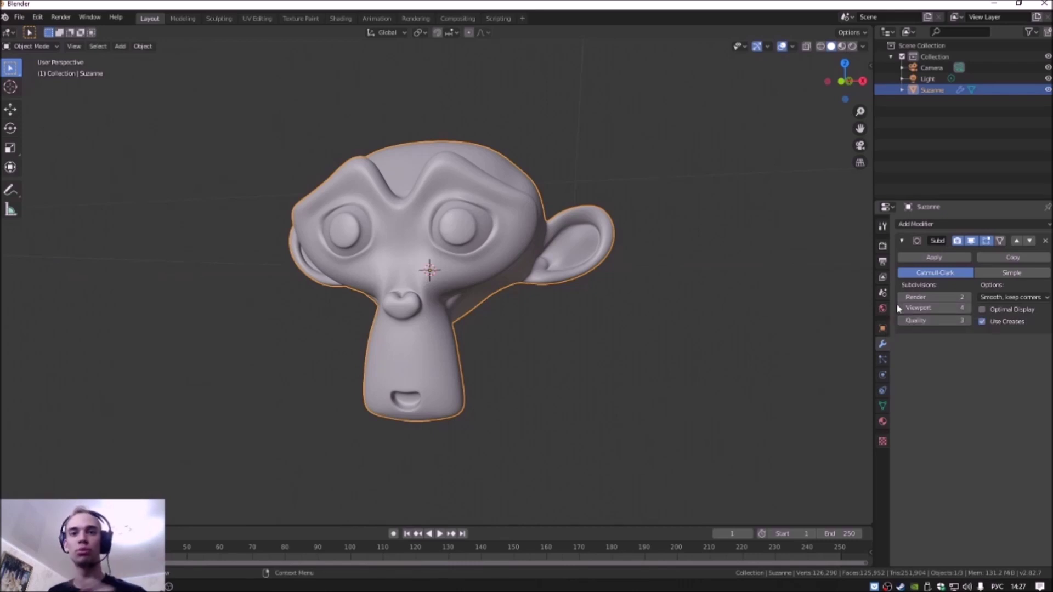
pyautogui.click(902, 308)
pyautogui.click(902, 309)
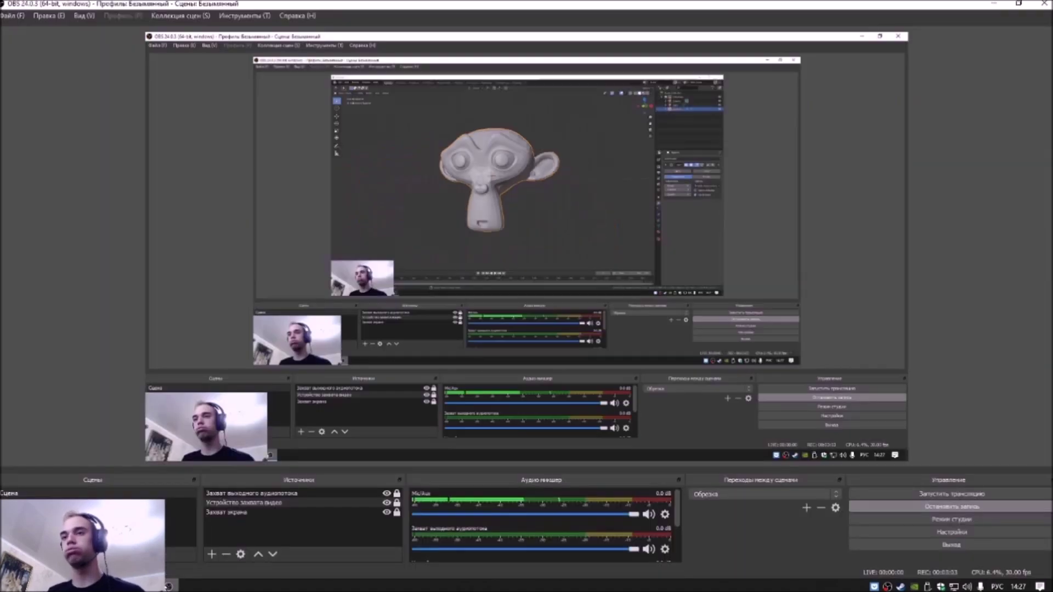
# - Step the viewport level through 0, 1, 2, 3 and back to 2, then select the tree's Sphere.003 canopy
pyautogui.click(170, 586)
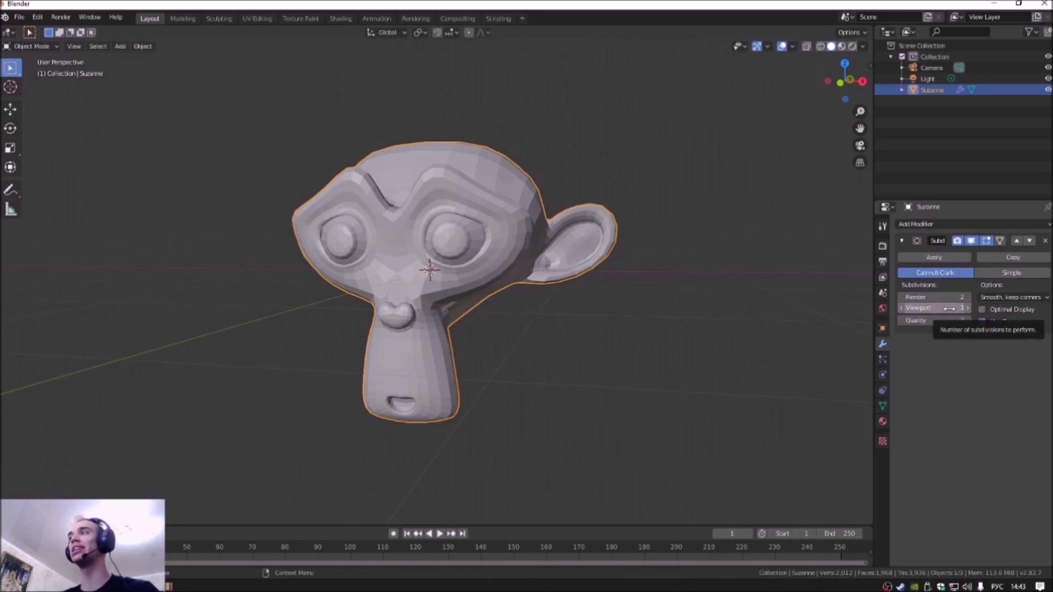
pyautogui.click(902, 309)
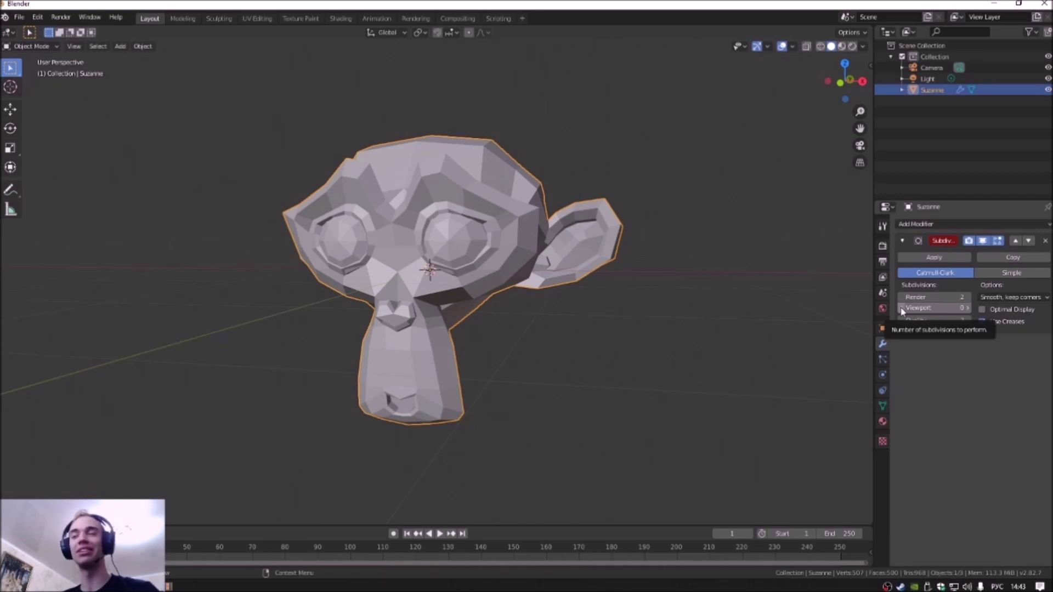
pyautogui.click(968, 308)
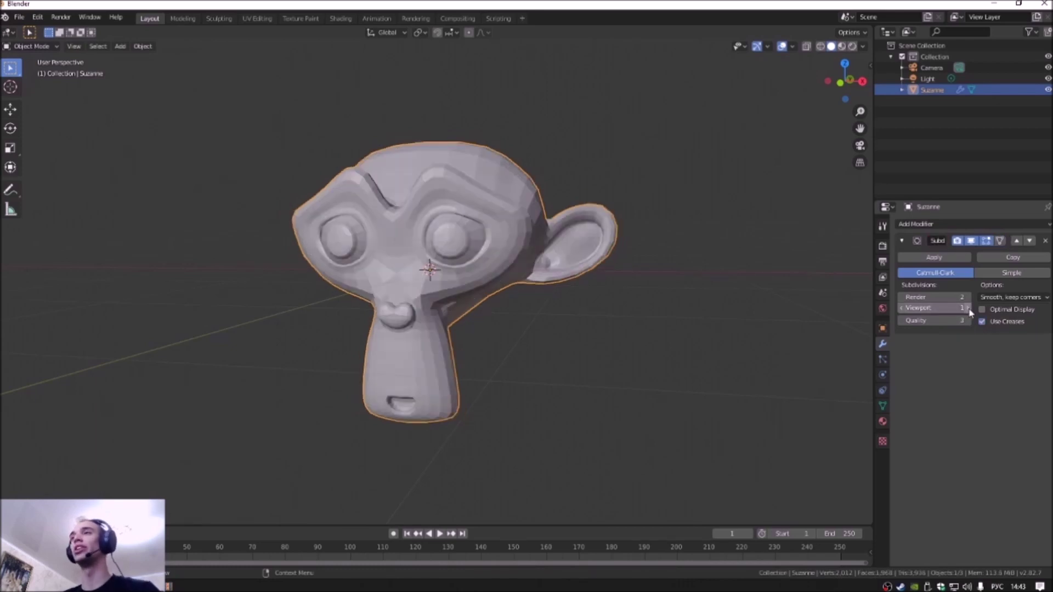
pyautogui.click(968, 308)
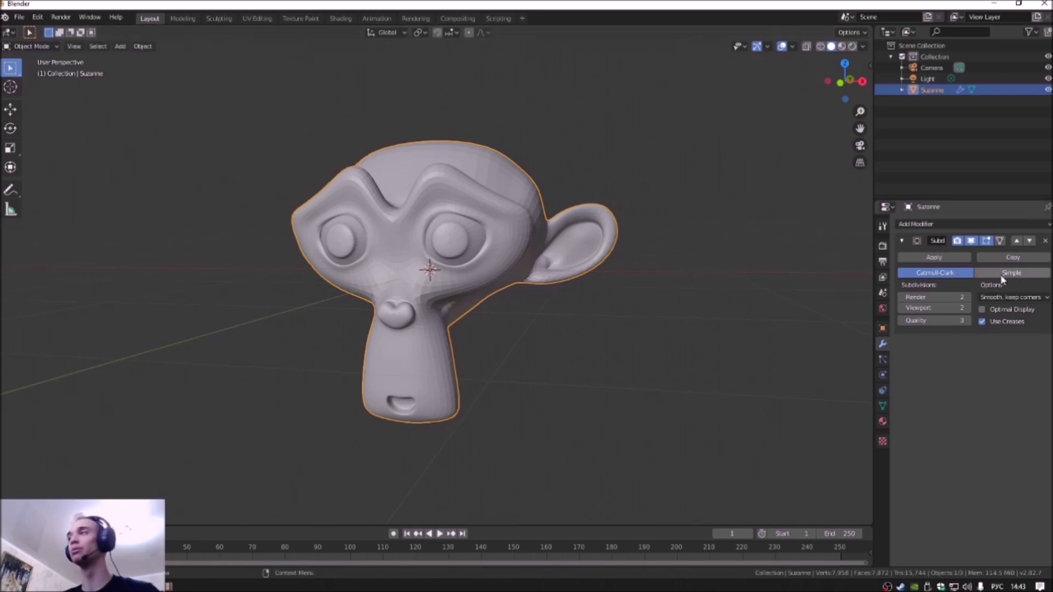
pyautogui.click(966, 309)
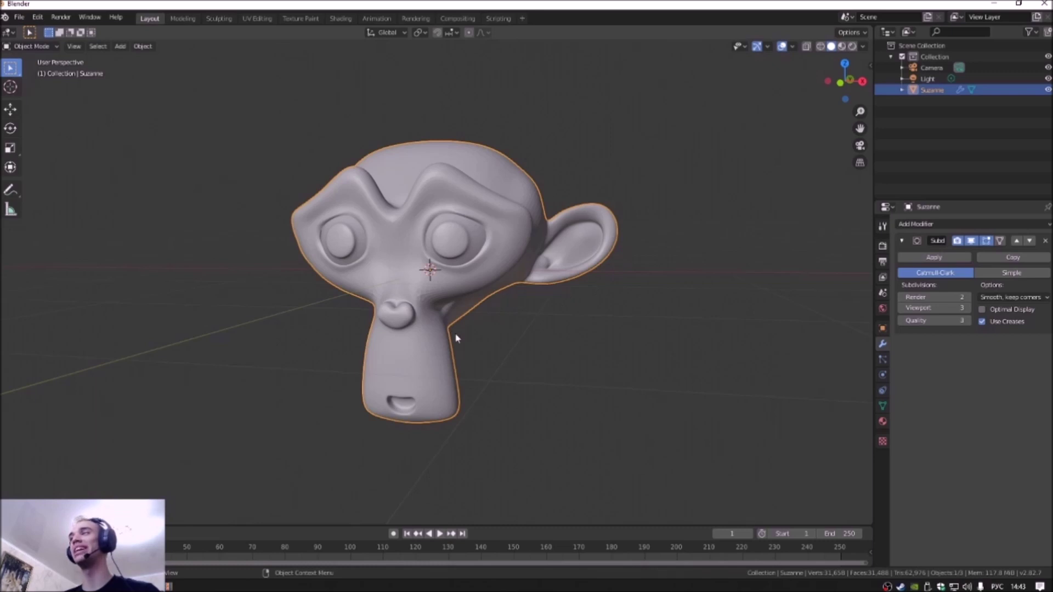
pyautogui.click(902, 309)
pyautogui.moveTo(903, 311); pyautogui.dragTo(908, 309)
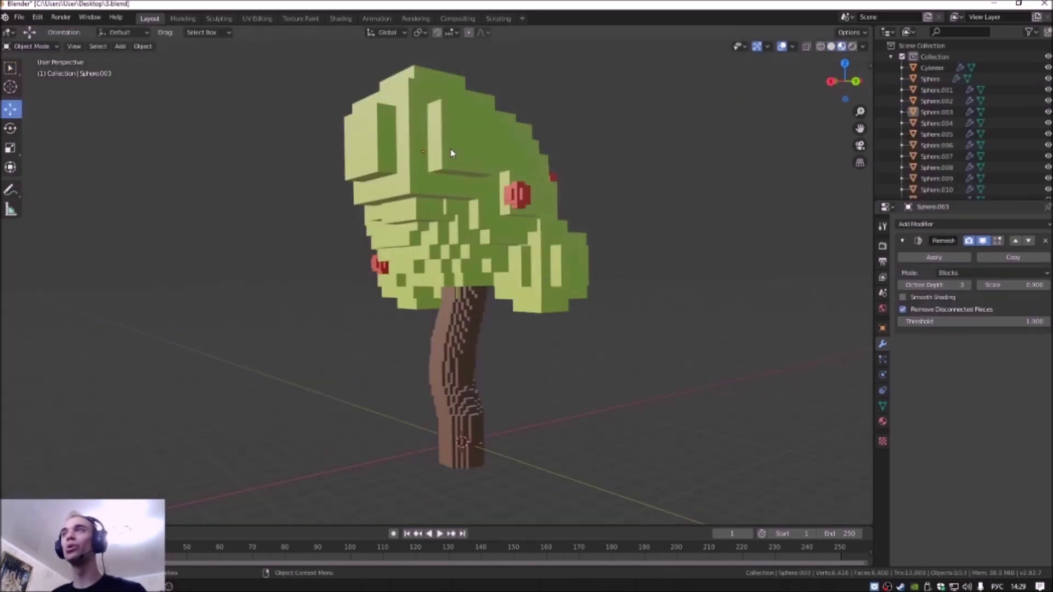
pyautogui.click(451, 153)
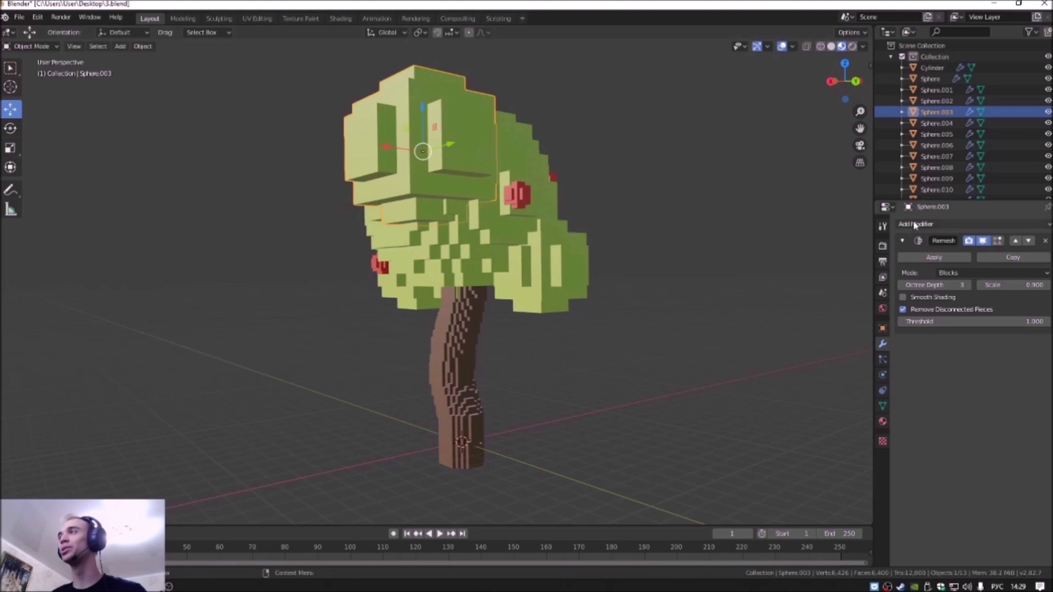
# - Add a Subdivision Surface modifier to the Sphere.003 canopy piece
pyautogui.click(932, 224)
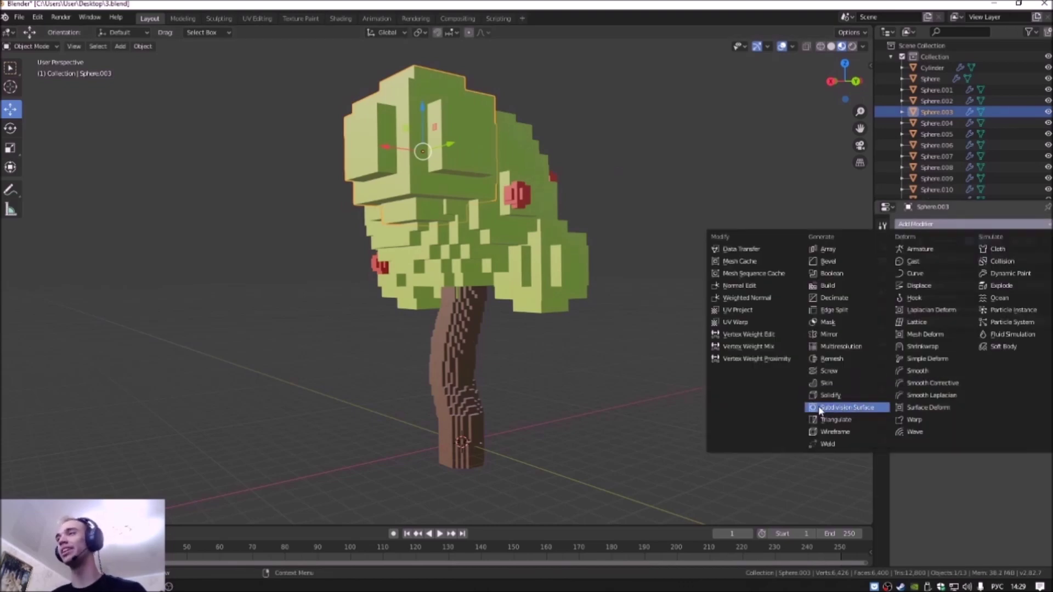
pyautogui.click(821, 409)
pyautogui.moveTo(599, 290)
pyautogui.mouseDown(button='middle')
pyautogui.moveTo(561, 296)
pyautogui.moveTo(492, 170)
pyautogui.moveTo(483, 255)
pyautogui.mouseUp(button='middle')
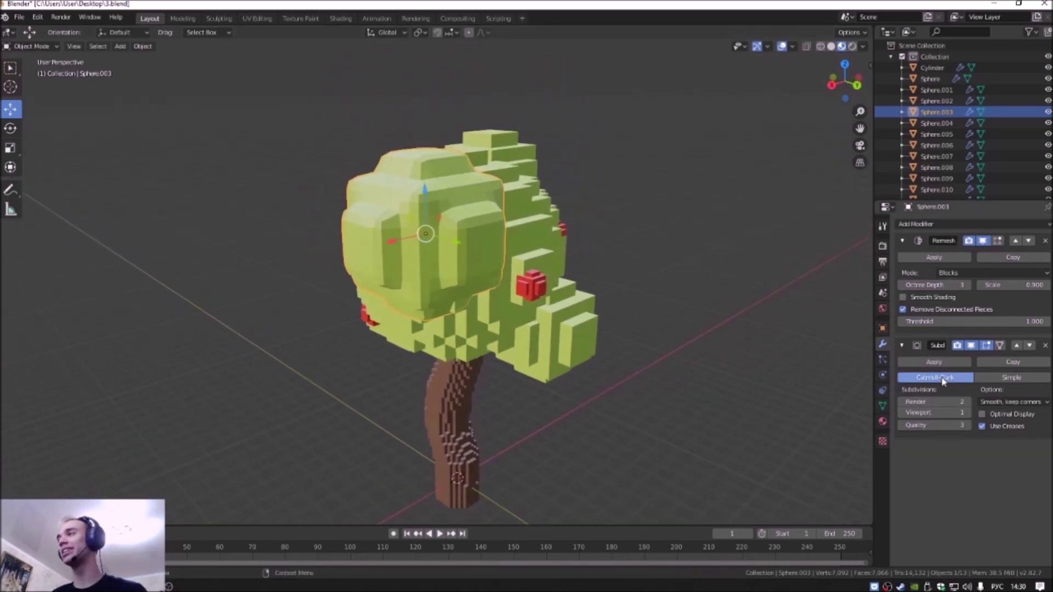
pyautogui.click(944, 226)
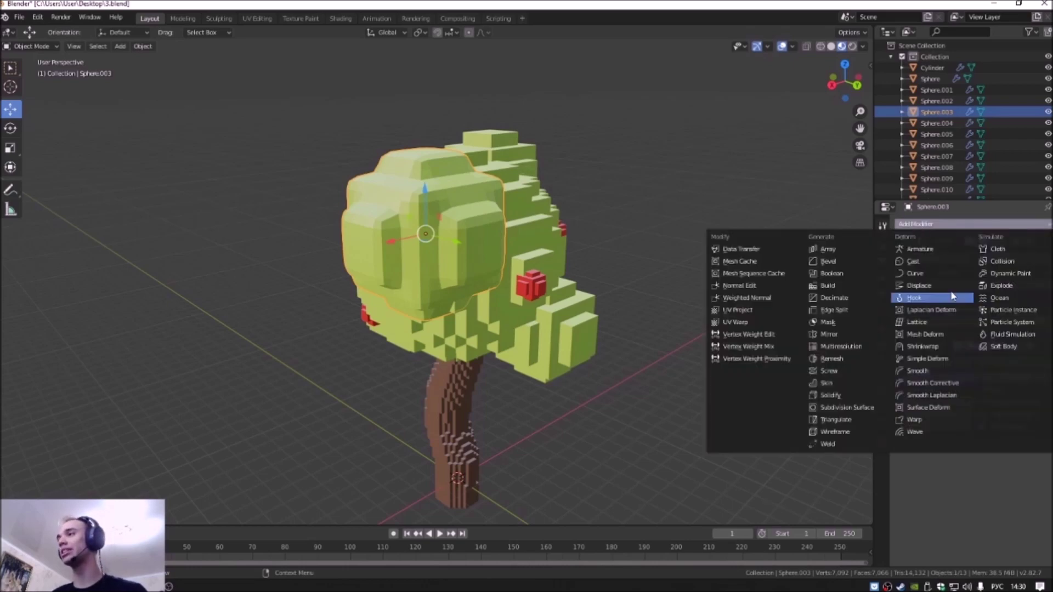
pyautogui.press('Escape')
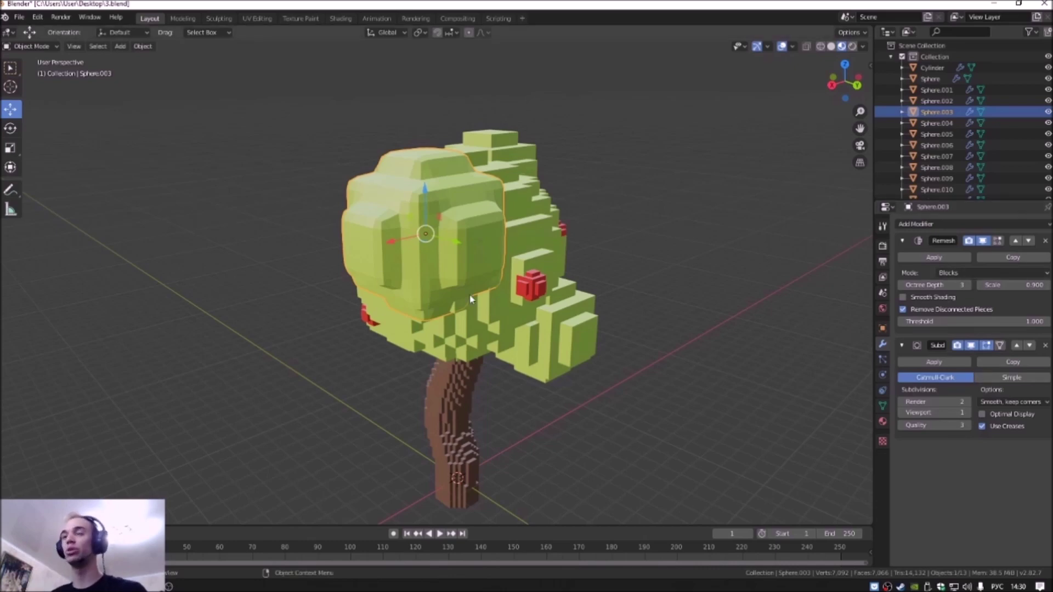
# - Add Subdivision Surface modifiers to foliage clumps Sphere.004, Sphere.001 and Sphere
pyautogui.moveTo(441, 276); pyautogui.dragTo(501, 270, button='middle')
pyautogui.click(502, 270)
pyautogui.click(923, 224)
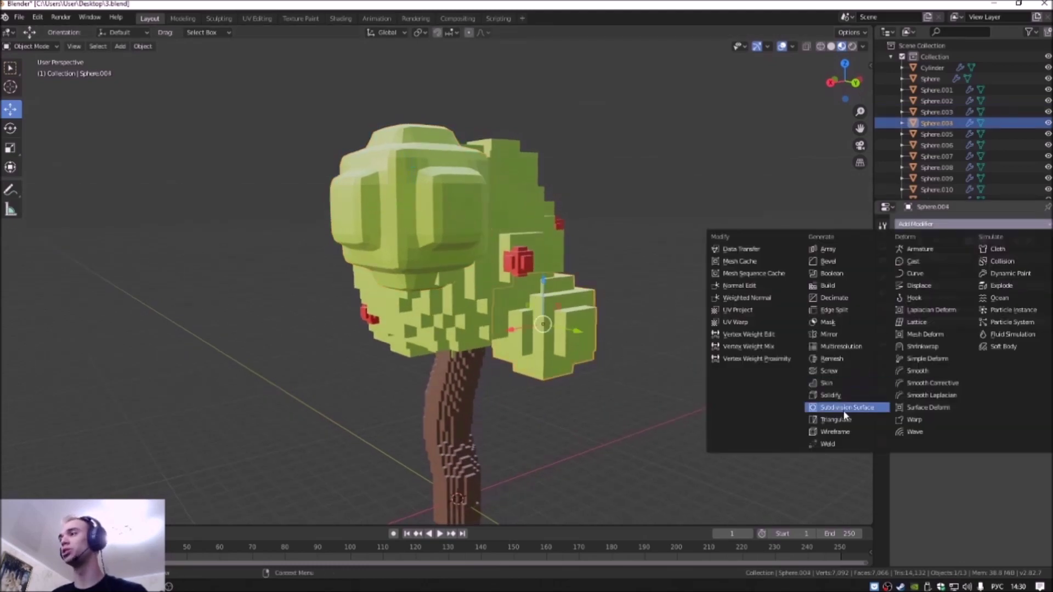
pyautogui.click(844, 408)
pyautogui.click(436, 368)
pyautogui.click(935, 225)
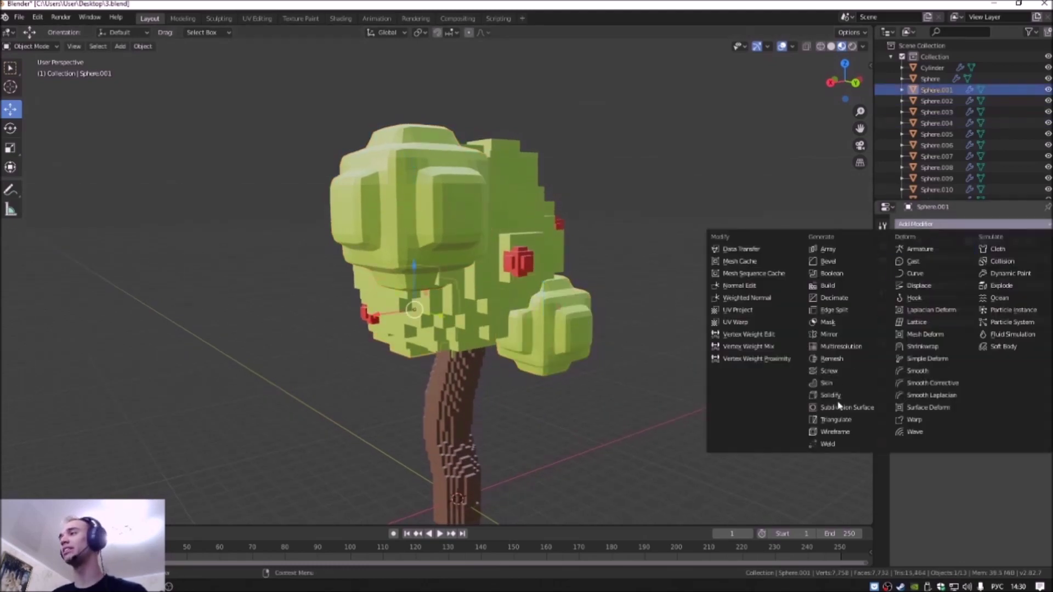
pyautogui.click(844, 407)
pyautogui.click(506, 234)
pyautogui.click(927, 226)
pyautogui.click(845, 406)
# - Add Subdivision Surface modifiers to Sphere.002 and the Cylinder trunk
pyautogui.moveTo(513, 307); pyautogui.dragTo(572, 160, button='middle')
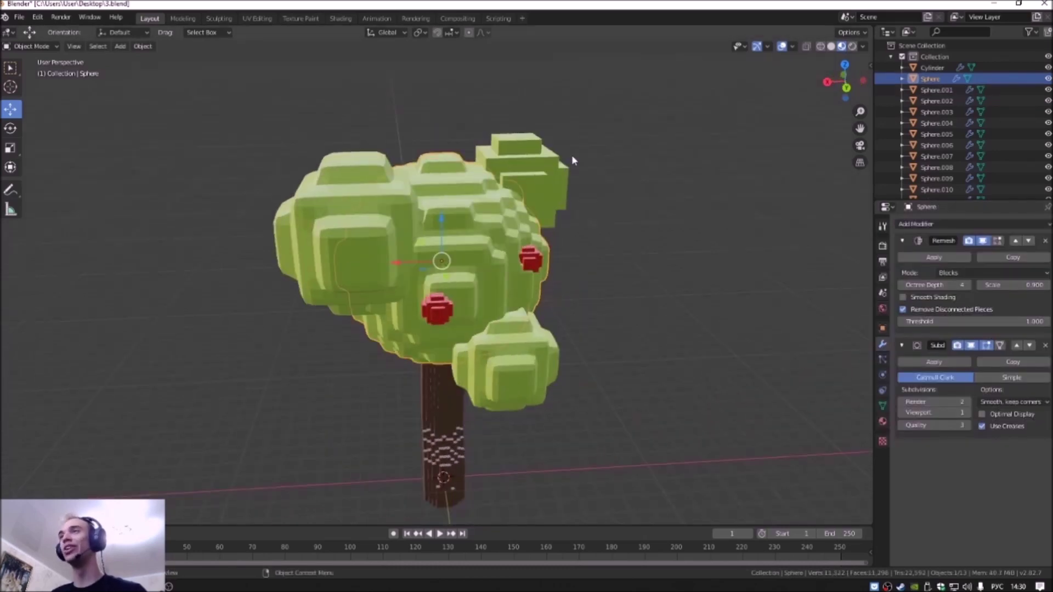
pyautogui.click(564, 174)
pyautogui.click(916, 225)
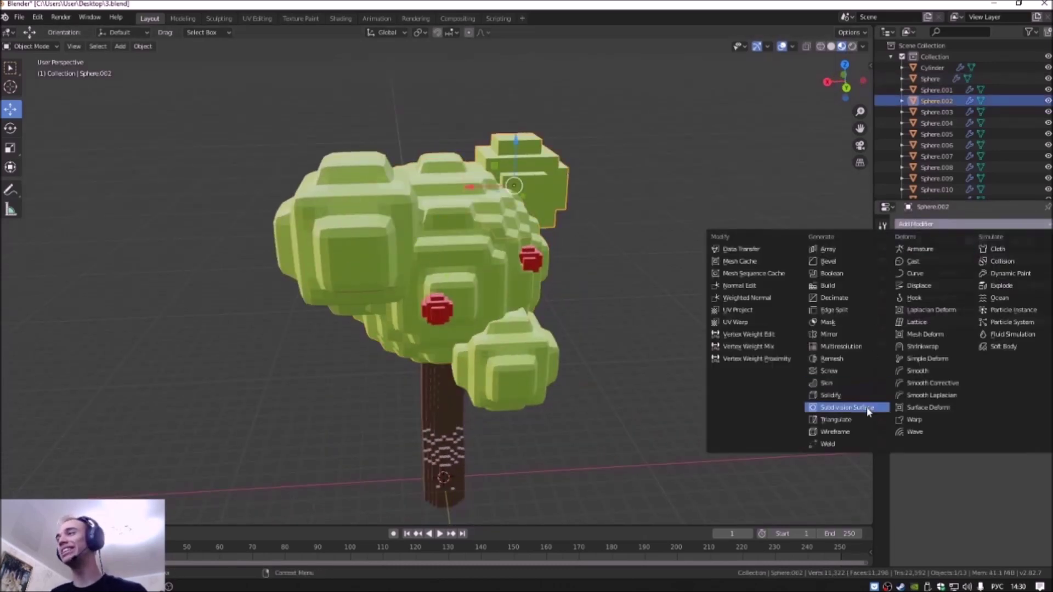
pyautogui.click(868, 407)
pyautogui.moveTo(426, 297); pyautogui.dragTo(439, 406, button='middle')
pyautogui.click(433, 405)
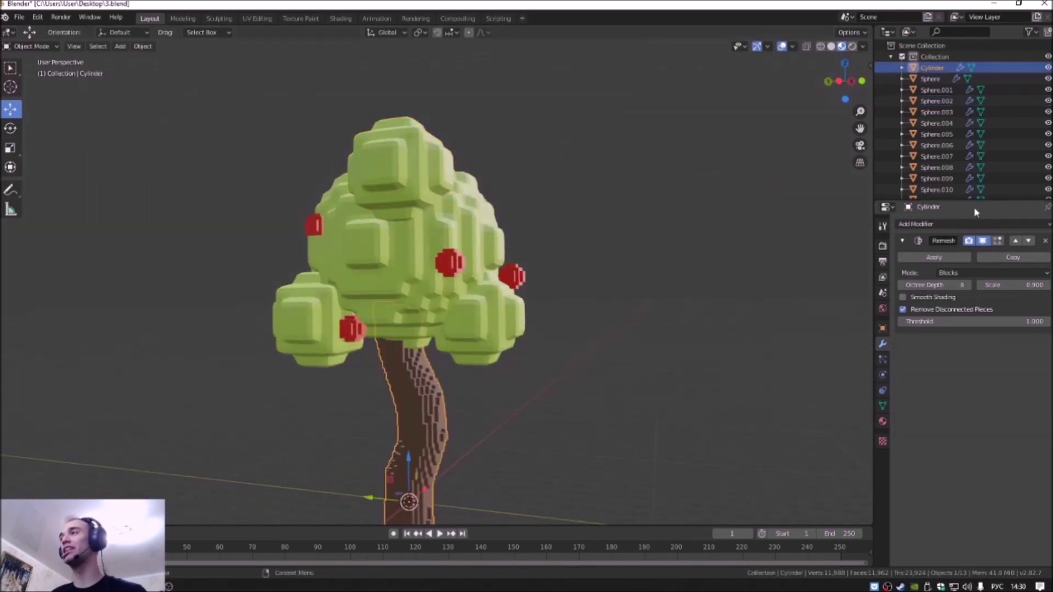
pyautogui.click(978, 222)
pyautogui.click(865, 409)
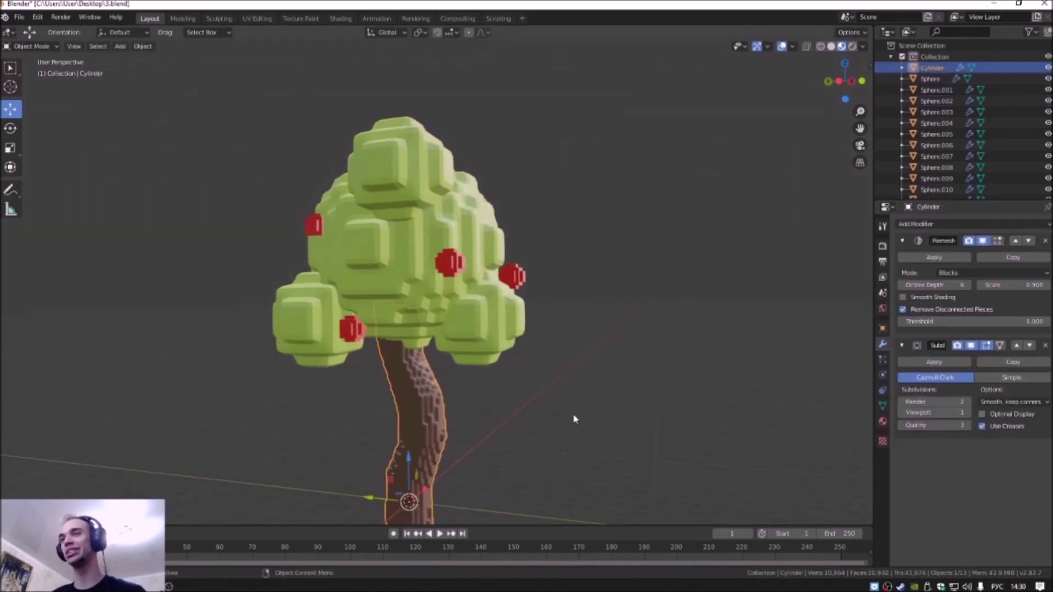
# - Orbit around the tree, briefly selecting the apple Sphere.010 before deselecting it
pyautogui.moveTo(574, 418); pyautogui.dragTo(609, 416, button='middle')
pyautogui.scroll(3, 471, 378)
pyautogui.click(449, 352)
pyautogui.scroll(-3, 447, 351)
pyautogui.moveTo(447, 351)
pyautogui.mouseDown(button='middle')
pyautogui.moveTo(429, 313)
pyautogui.moveTo(503, 348)
pyautogui.moveTo(501, 362)
pyautogui.moveTo(451, 311)
pyautogui.moveTo(433, 328)
pyautogui.mouseUp(button='middle')
pyautogui.click(503, 347)
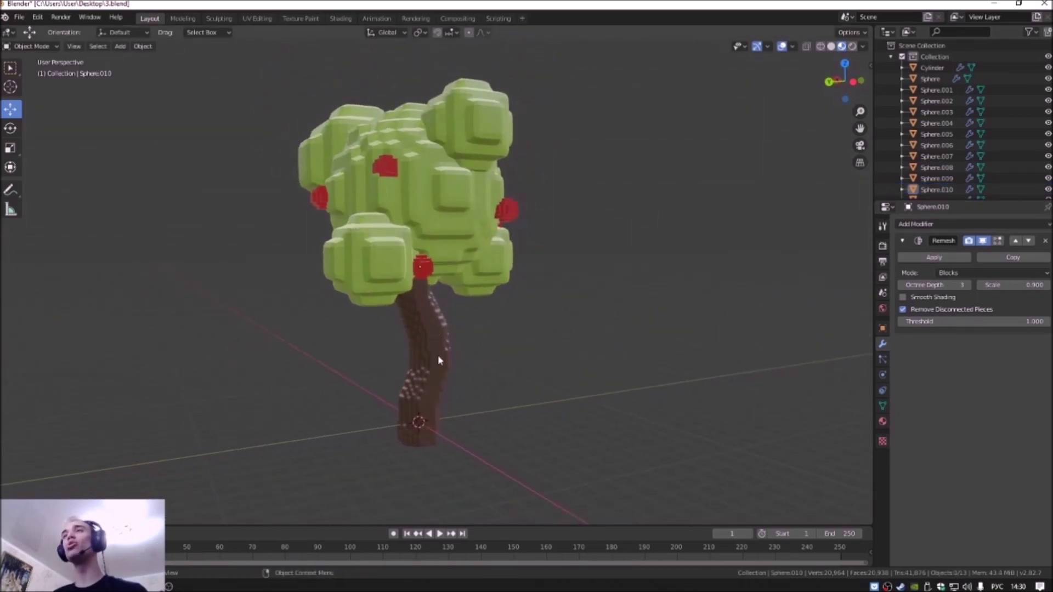
# - Orbit and zoom to inspect the trunk from a low frontal view, then the whole tree
pyautogui.scroll(5, 438, 354)
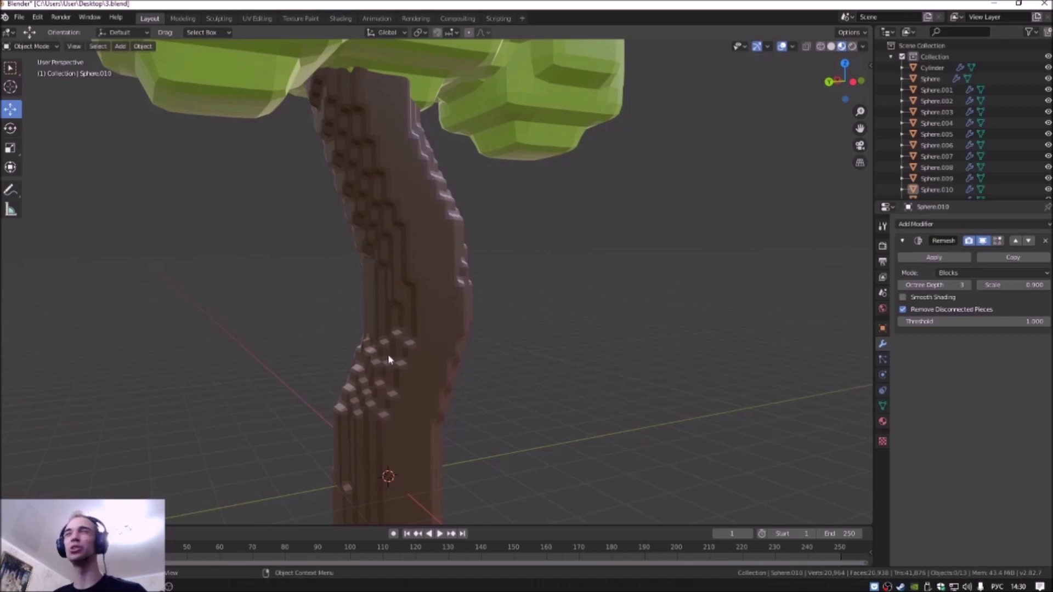
pyautogui.moveTo(396, 355)
pyautogui.mouseDown(button='middle')
pyautogui.moveTo(418, 364)
pyautogui.moveTo(425, 306)
pyautogui.moveTo(456, 285)
pyautogui.mouseUp(button='middle')
pyautogui.scroll(-5, 457, 291)
pyautogui.moveTo(467, 324)
pyautogui.mouseDown(button='middle')
pyautogui.moveTo(482, 263)
pyautogui.moveTo(481, 281)
pyautogui.mouseUp(button='middle')
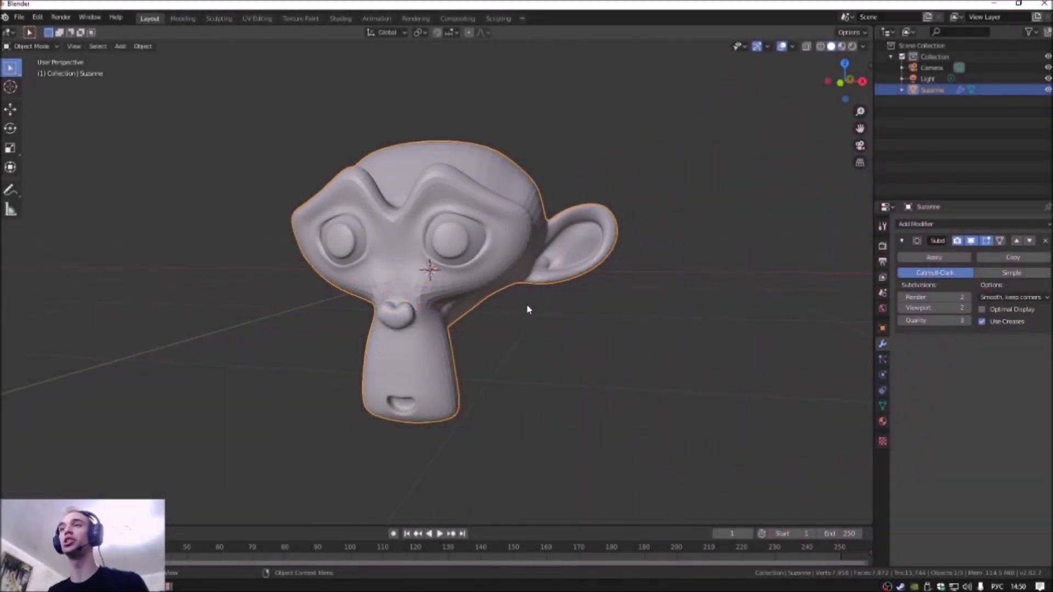
pyautogui.scroll(1, 401, 259)
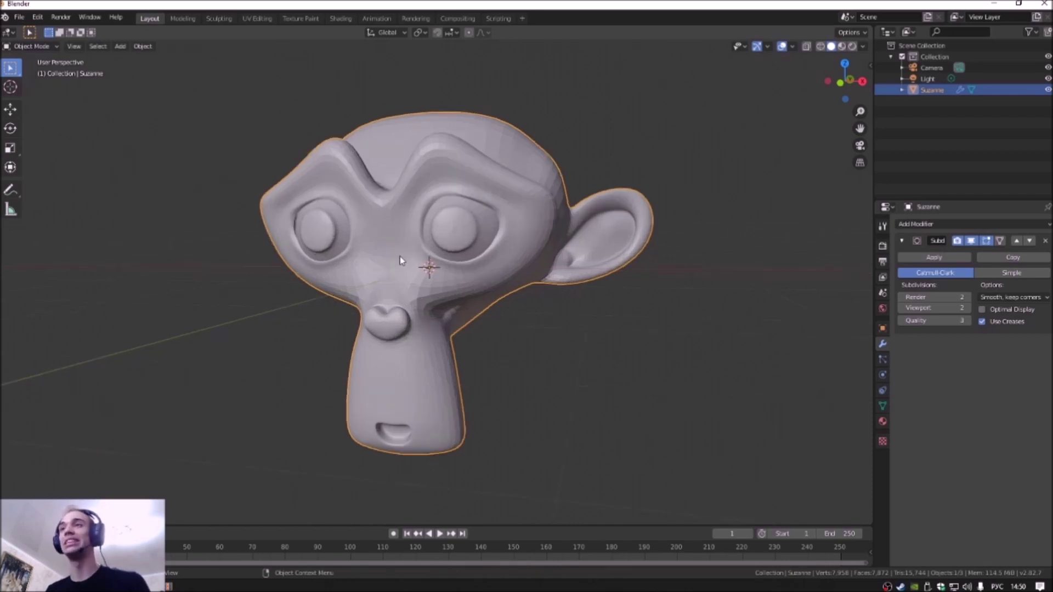
pyautogui.scroll(2, 400, 259)
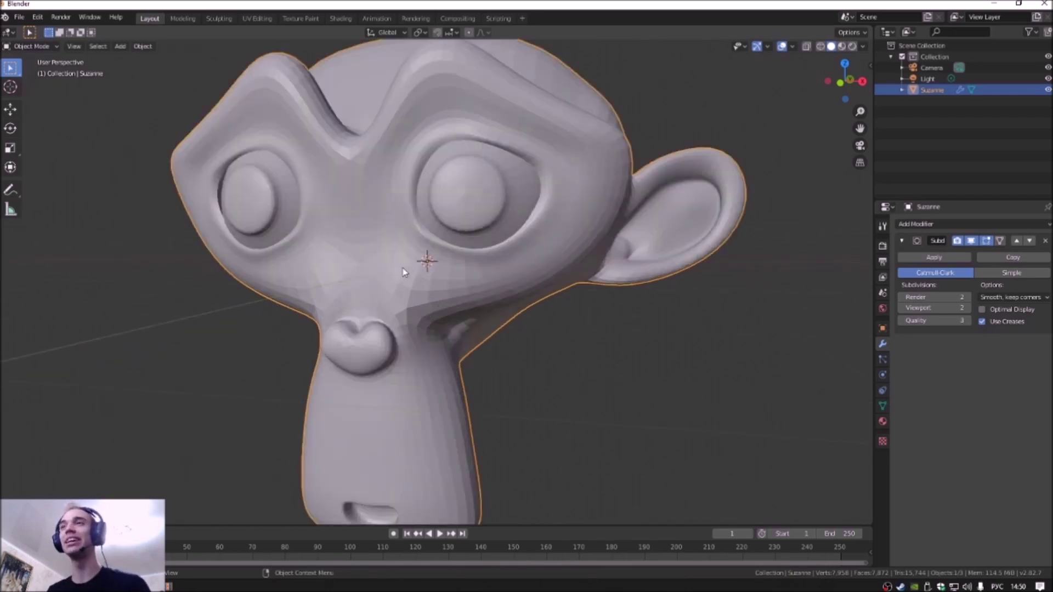
pyautogui.scroll(-1, 417, 308)
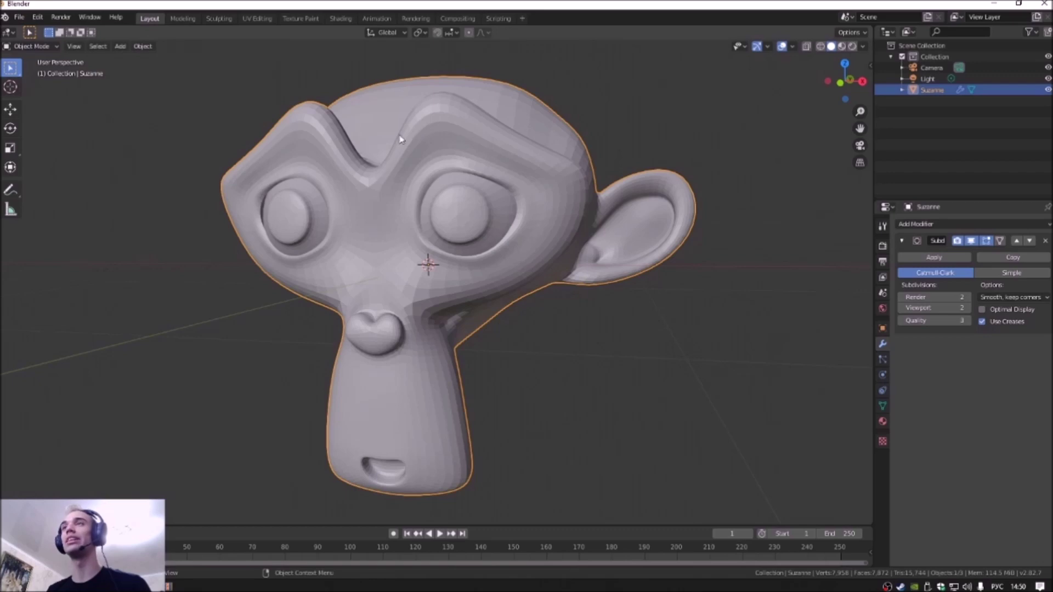
pyautogui.scroll(1, 364, 209)
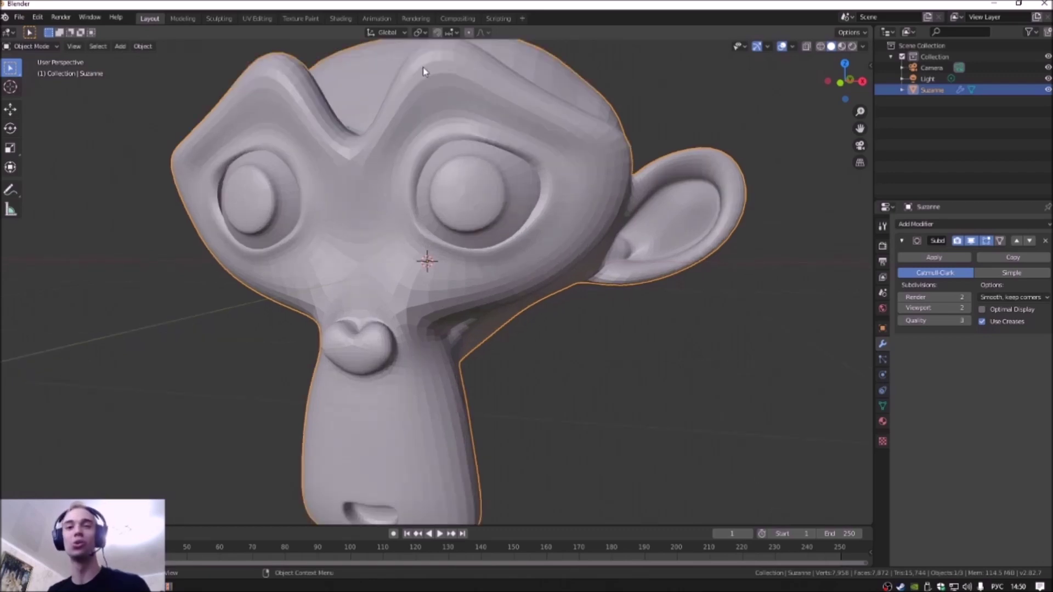
pyautogui.moveTo(408, 253)
pyautogui.mouseDown(button='middle')
pyautogui.moveTo(432, 192)
pyautogui.moveTo(438, 105)
pyautogui.mouseUp(button='middle')
pyautogui.scroll(5, 438, 201)
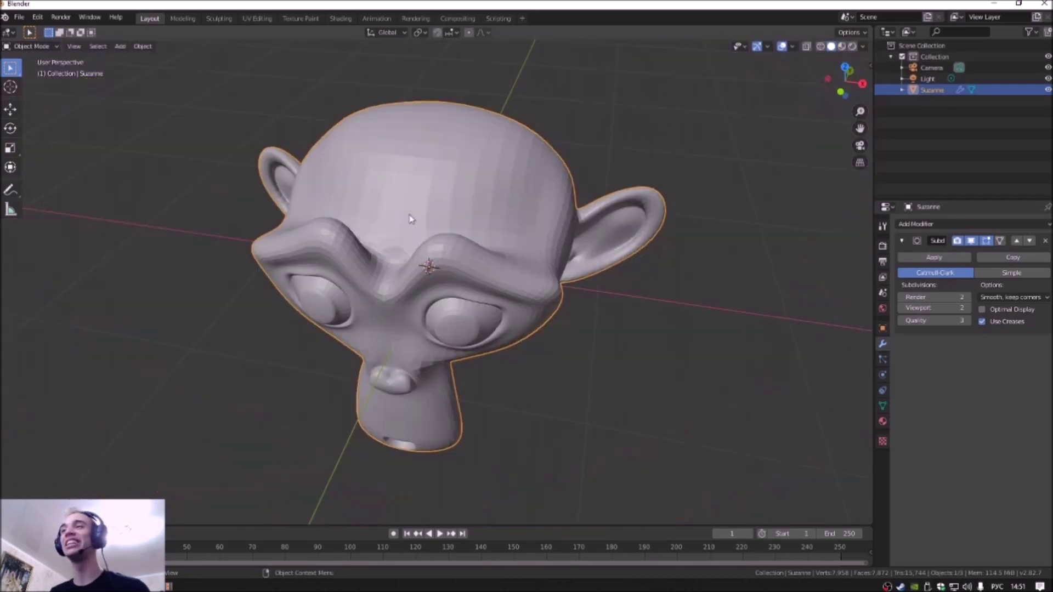
pyautogui.moveTo(410, 220)
pyautogui.mouseDown(button='middle')
pyautogui.moveTo(505, 317)
pyautogui.moveTo(425, 258)
pyautogui.moveTo(466, 279)
pyautogui.moveTo(564, 275)
pyautogui.moveTo(522, 275)
pyautogui.moveTo(522, 300)
pyautogui.moveTo(545, 299)
pyautogui.moveTo(525, 276)
pyautogui.mouseUp(button='middle')
pyautogui.scroll(-3, 430, 257)
pyautogui.scroll(-2, 472, 278)
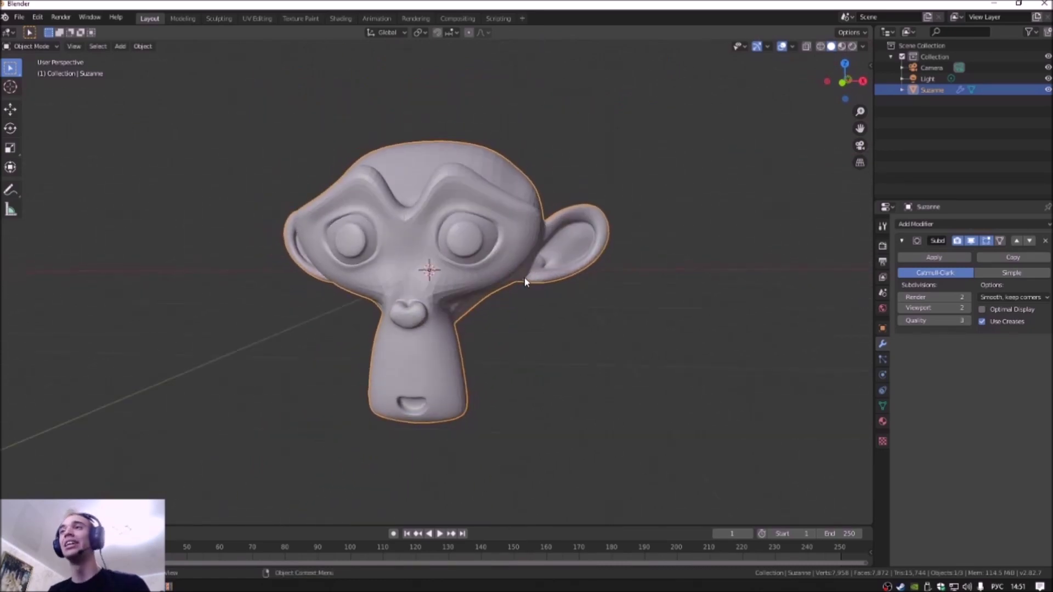
# - Apply Shade Smooth to Suzanne and orbit around her to check the even shading
pyautogui.rightClick(579, 196)
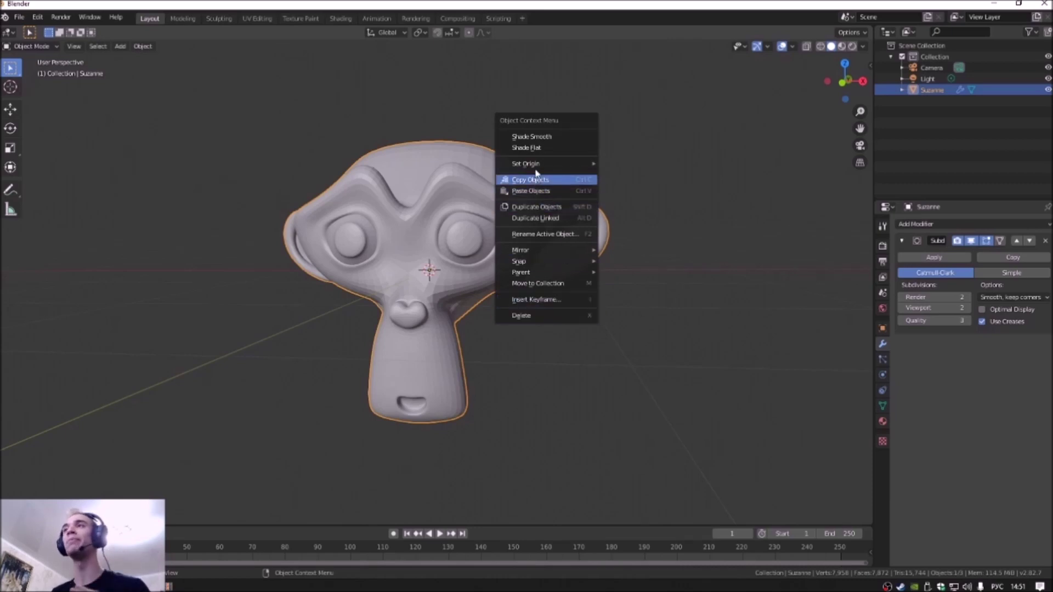
pyautogui.click(511, 139)
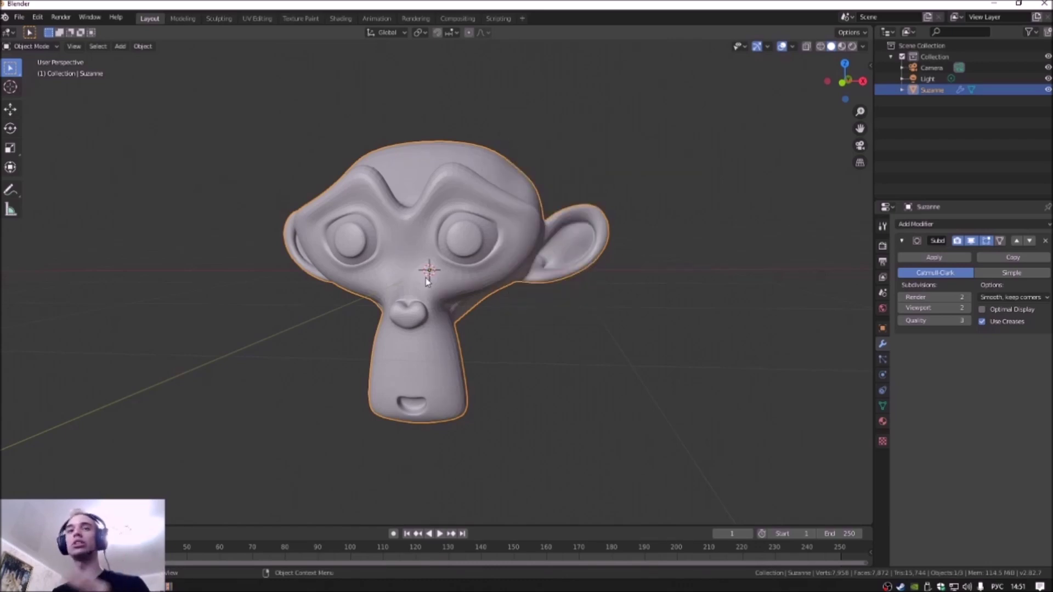
pyautogui.scroll(3, 401, 172)
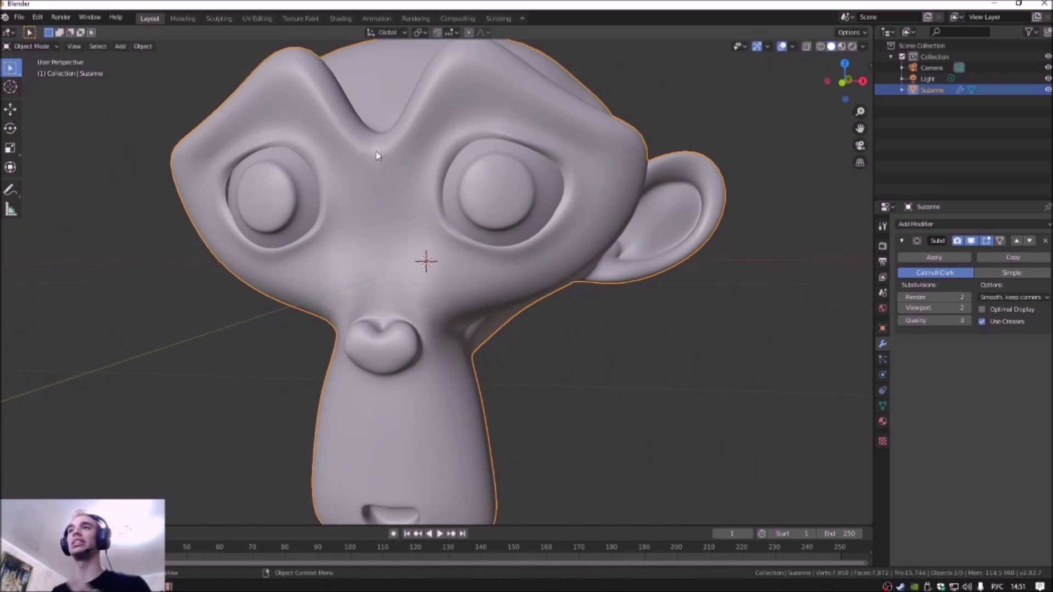
pyautogui.moveTo(454, 198); pyautogui.dragTo(427, 214, button='middle')
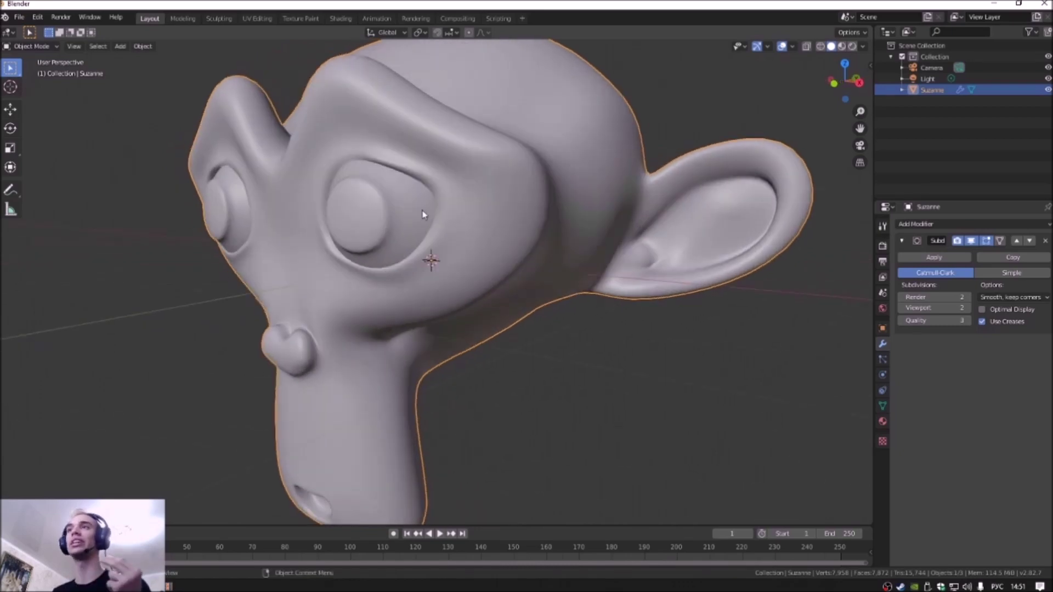
pyautogui.scroll(-4, 470, 242)
pyautogui.scroll(2, 468, 271)
pyautogui.moveTo(468, 271); pyautogui.dragTo(492, 258, button='middle')
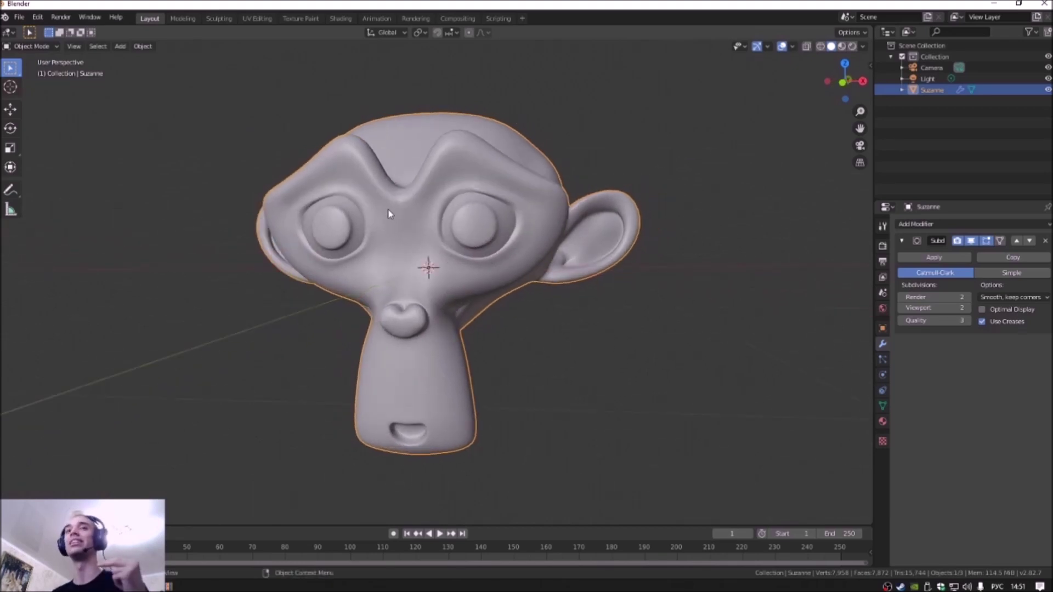